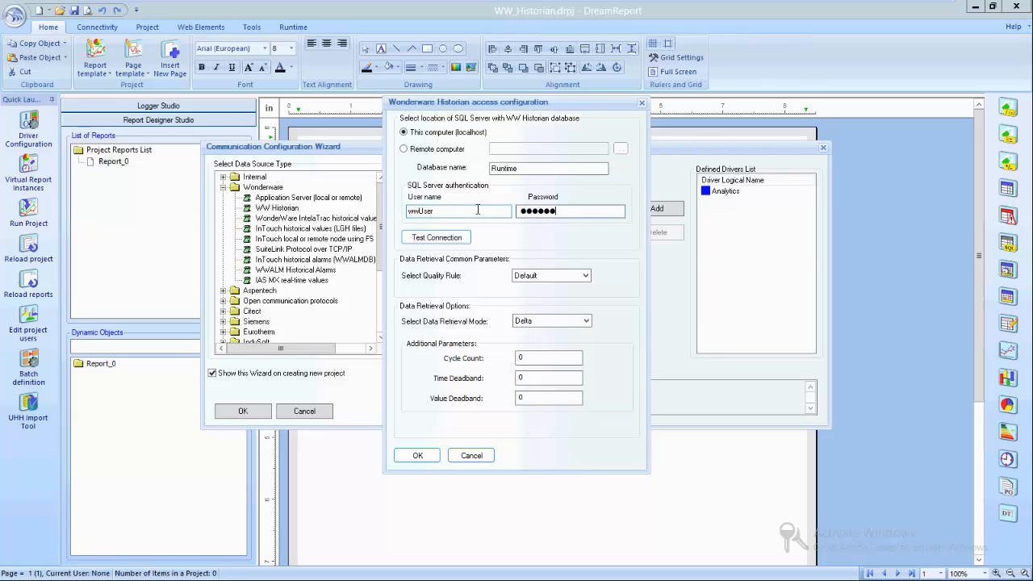
Test the Wonderware Historian connection and keep the quality rule at Default
click(459, 240)
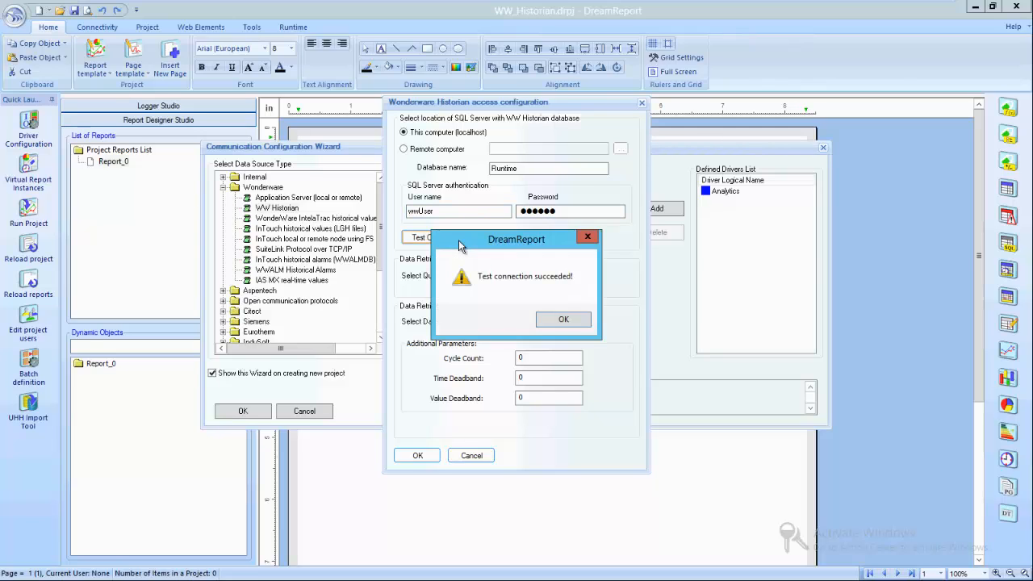
click(575, 322)
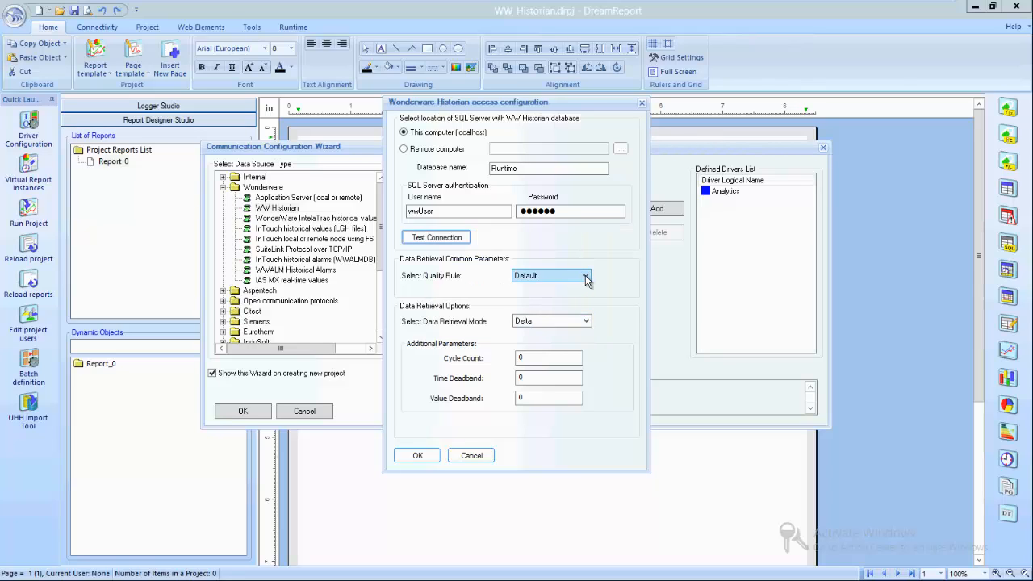
click(585, 276)
click(587, 277)
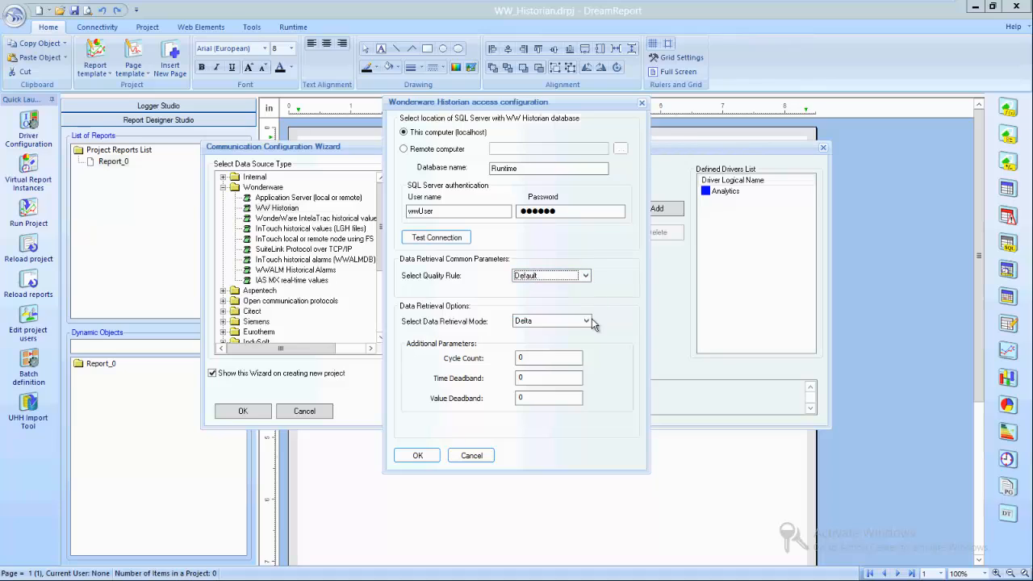
Set the data retrieval mode to Delta and add the WW_Hist_Delta driver to the defined drivers
click(587, 321)
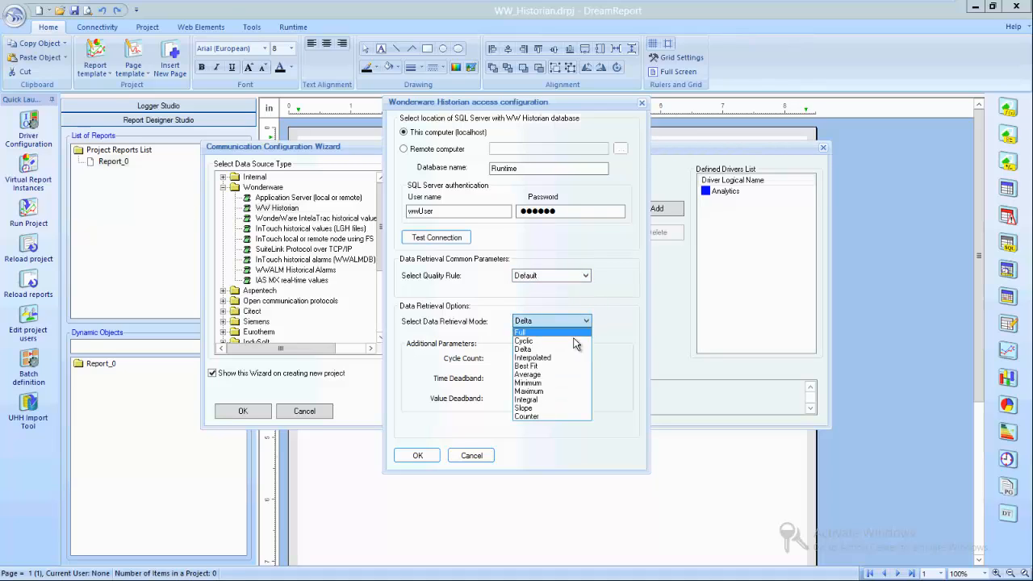
click(575, 348)
click(419, 456)
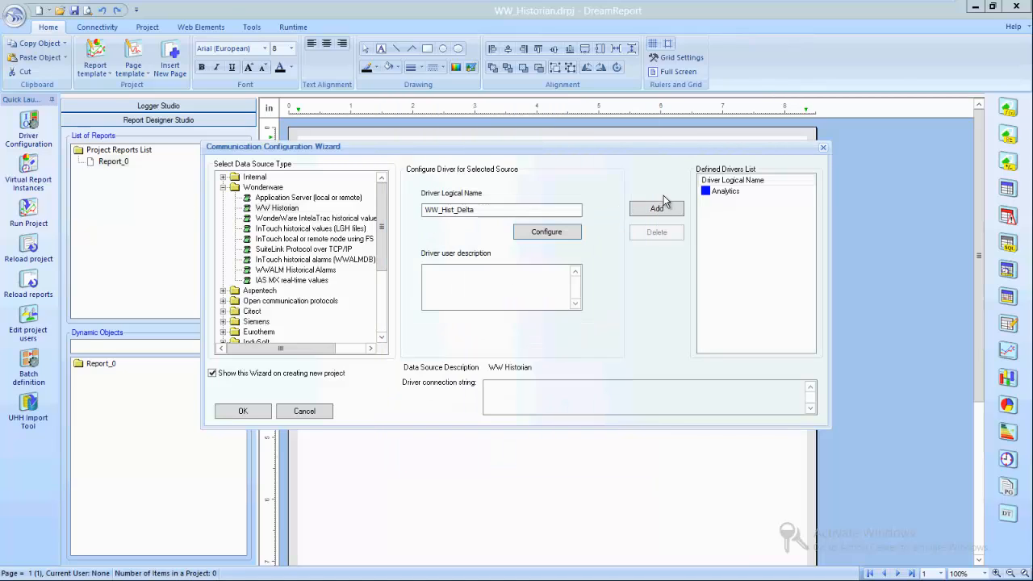
click(658, 209)
Start a second driver of the WW Historian source type with the logical name WW_Hist_15minAvg
click(291, 260)
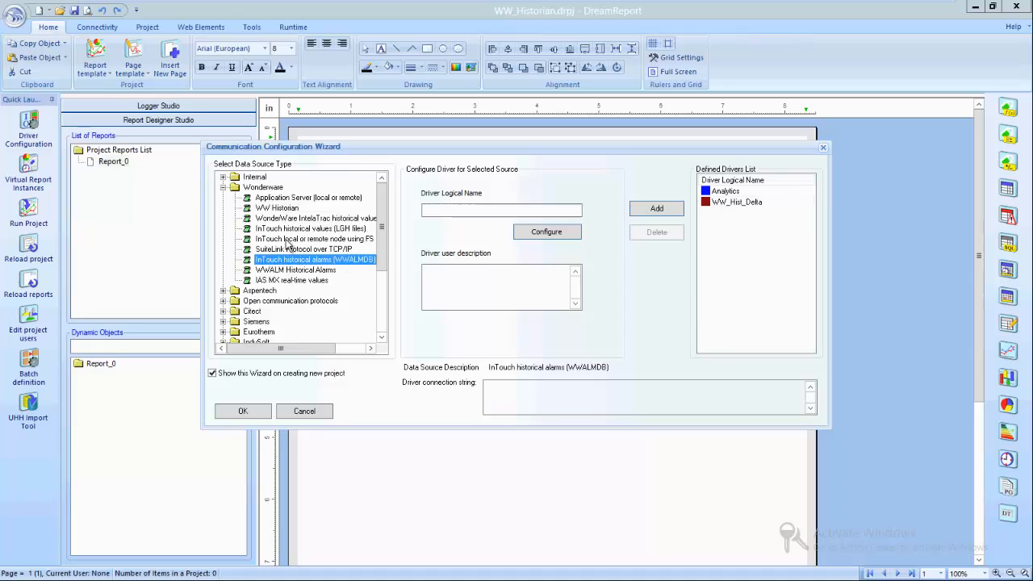
click(289, 208)
click(448, 209)
text(WW_His)
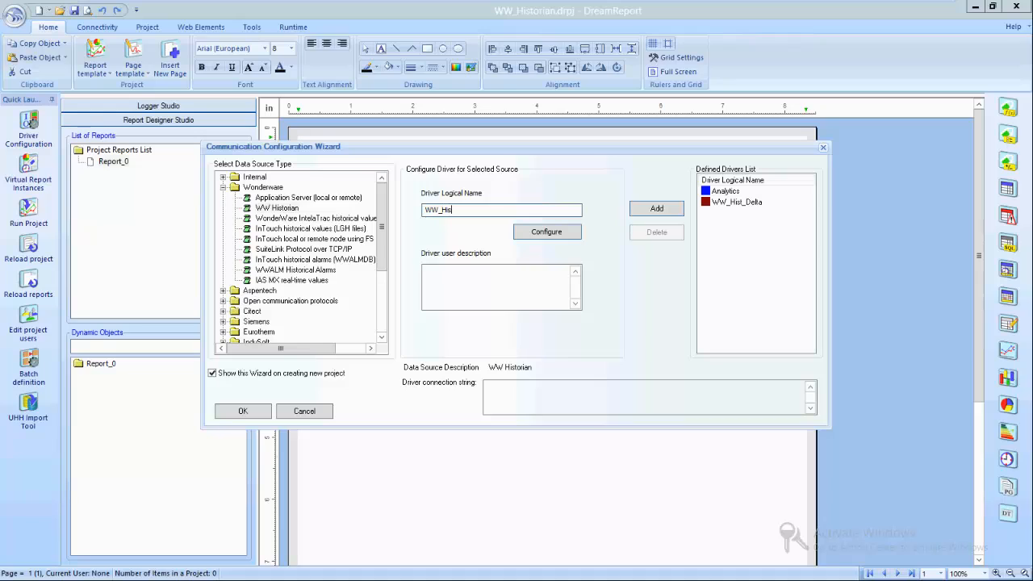
text(t_15minAvg)
Enter the SQL Server account password in the new driver's access configuration and test the connection
click(514, 233)
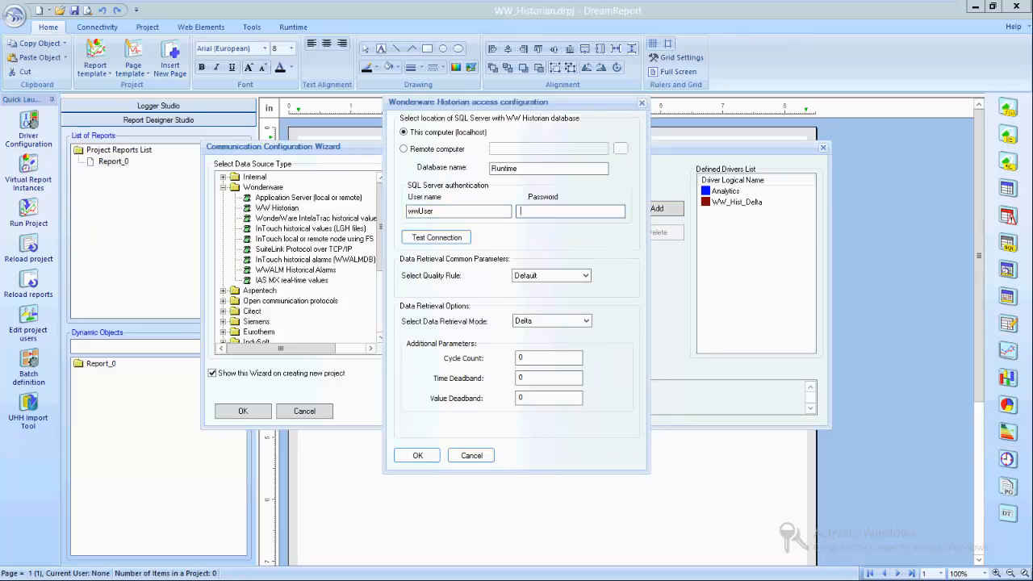
text(●●●●●●)
click(437, 238)
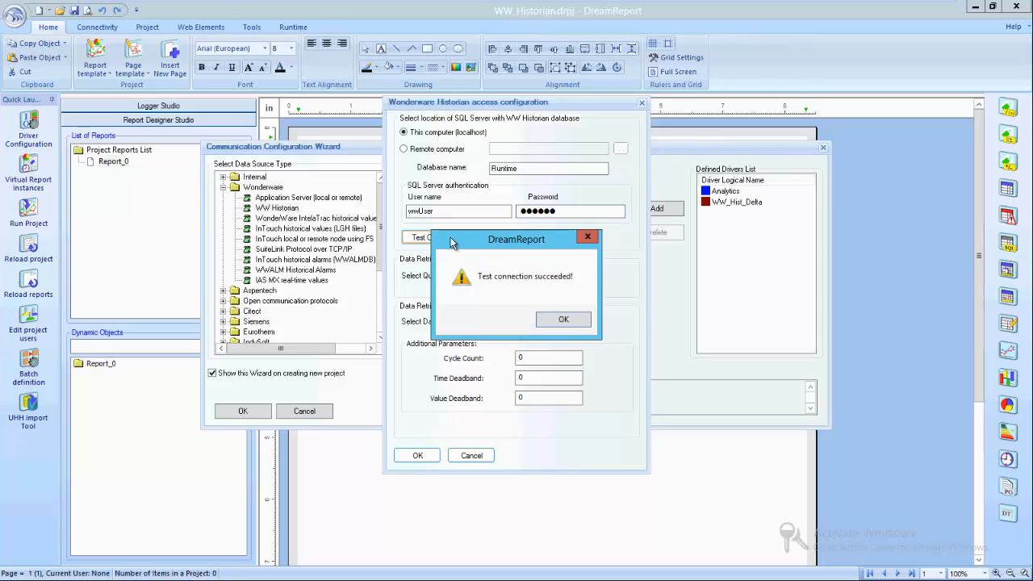
click(539, 322)
Use Average retrieval with a Resolution cycle of 900000, add the WW_Hist_15minAvg driver and finish the communication configuration
click(541, 321)
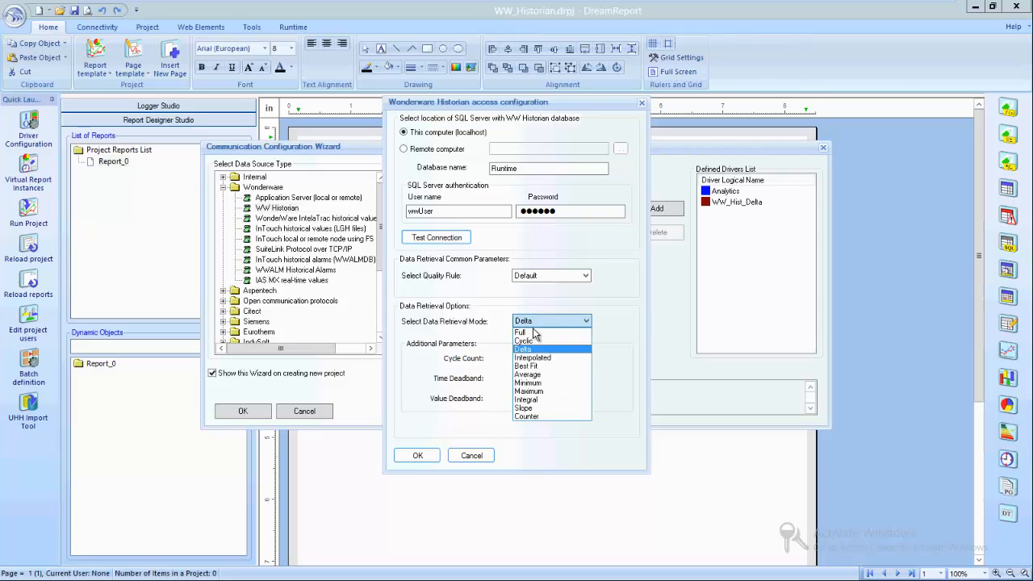
click(528, 374)
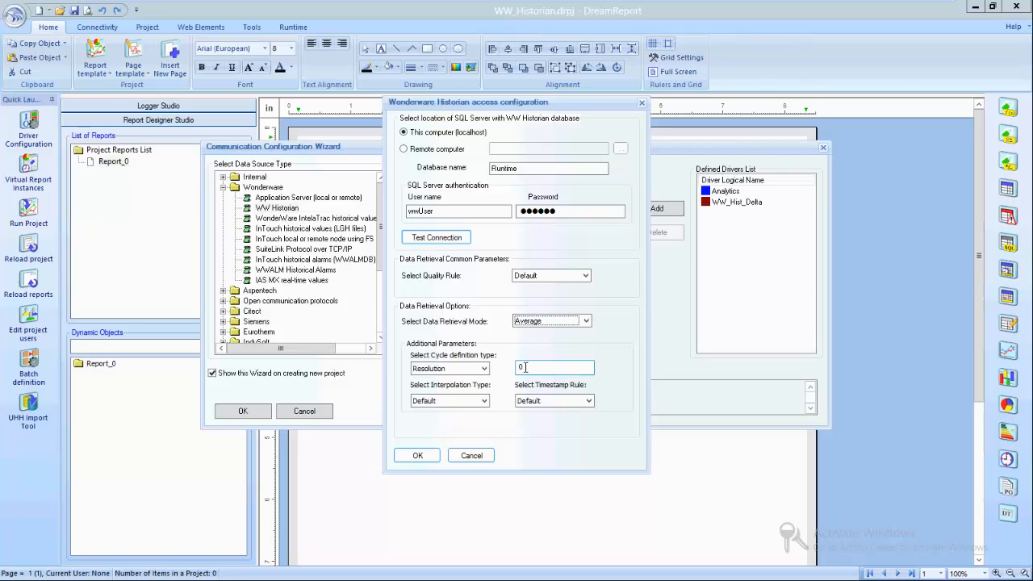
drag(517, 371, 547, 399)
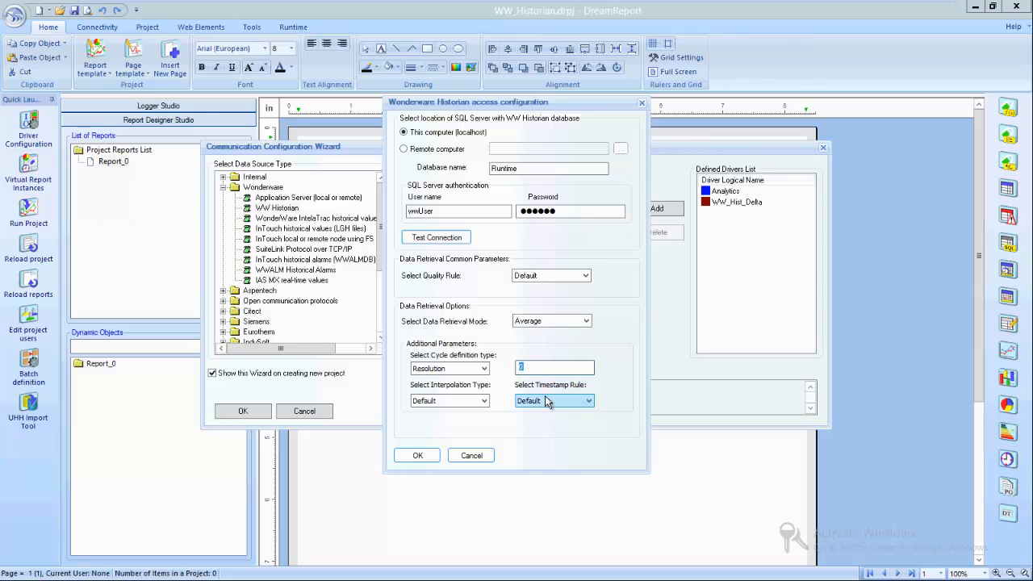
text(900000)
click(417, 455)
click(657, 211)
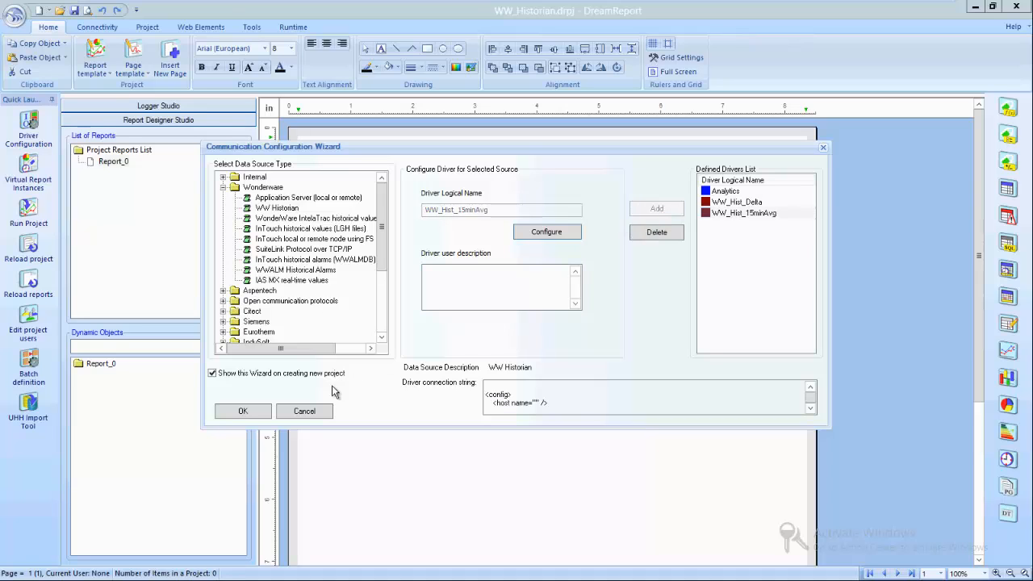
click(243, 411)
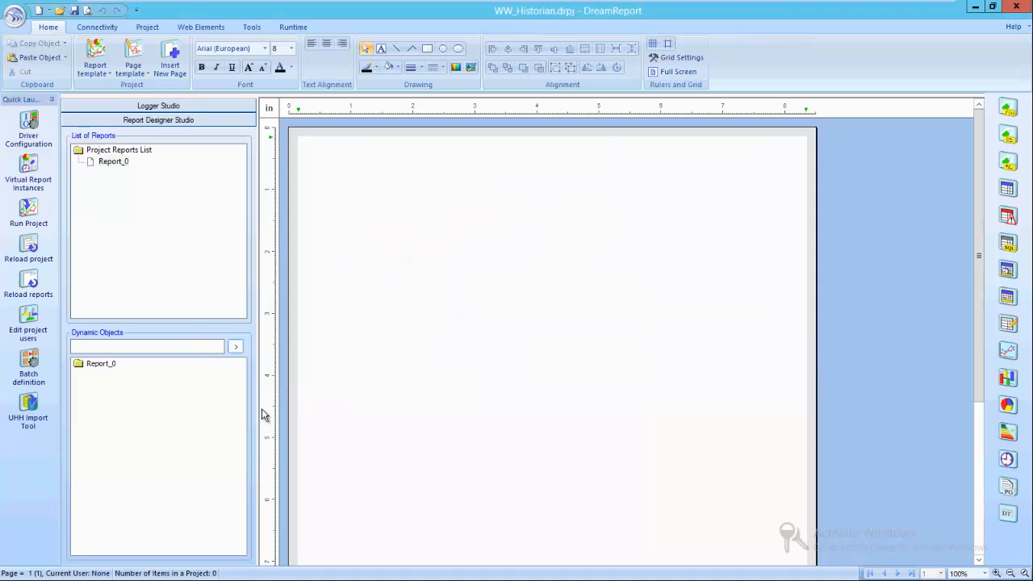
Rename Report_0 as WW Historian Report and change an option in its report file format settings
double_click(114, 162)
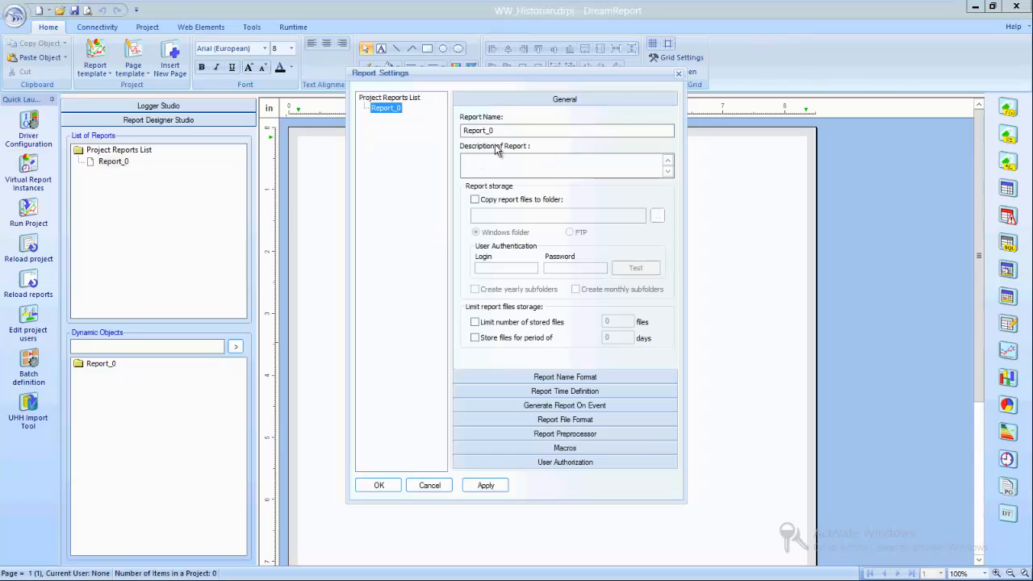
text(WW Histori)
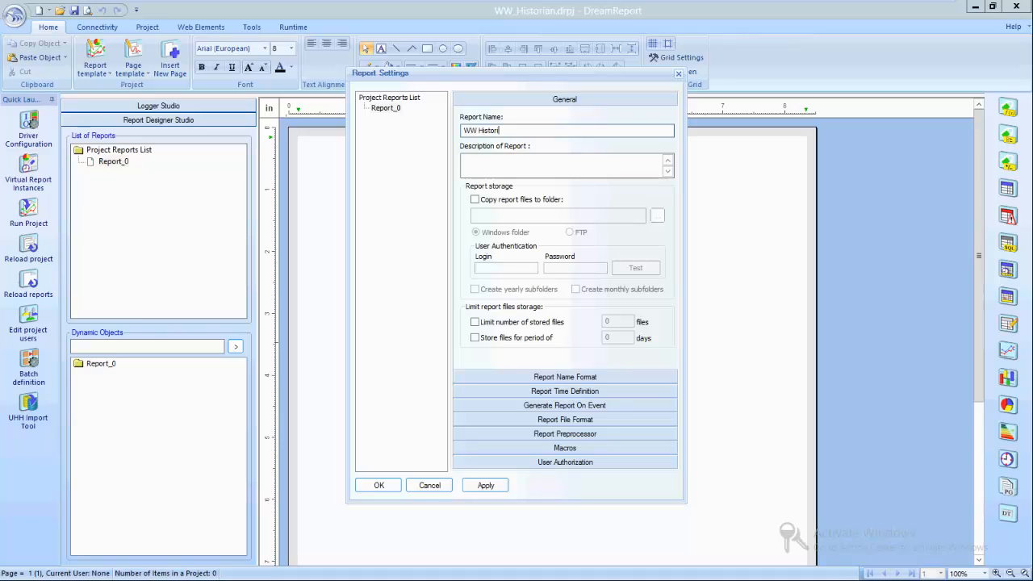
text(an Report)
click(583, 422)
click(468, 358)
click(389, 486)
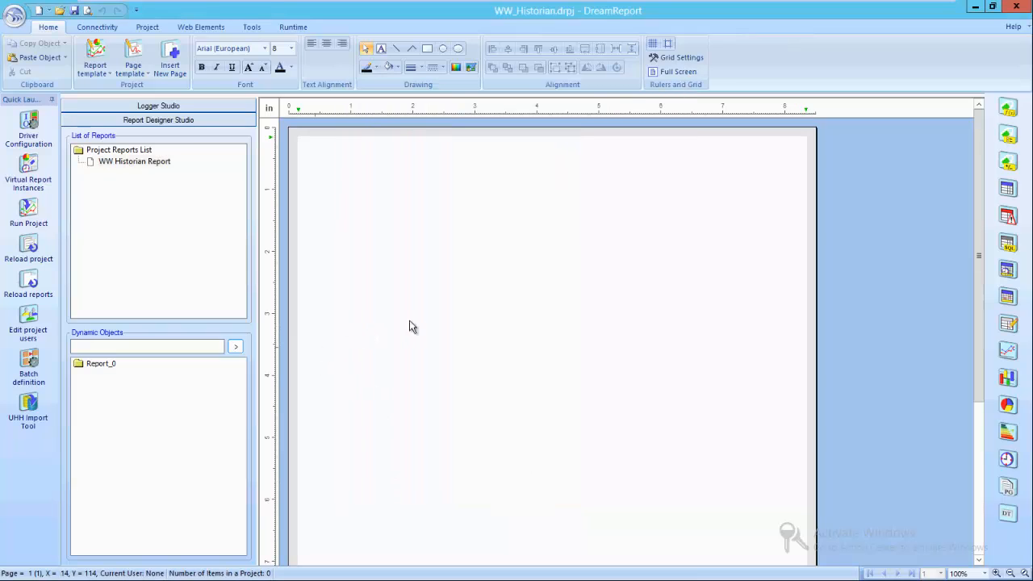
Draw an item table across the upper part of the report page and source its data from the External History Server
click(1007, 188)
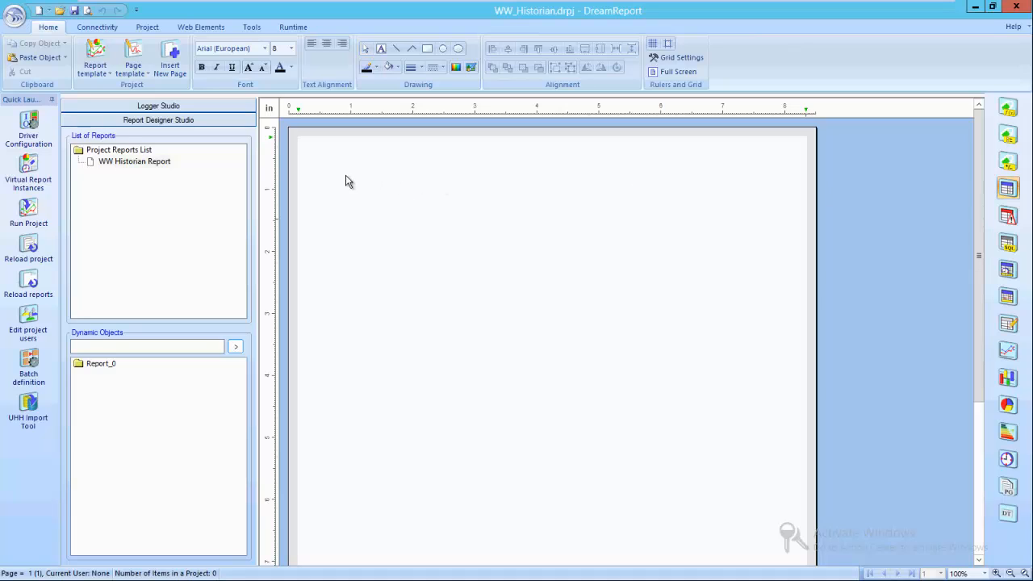
drag(332, 185, 769, 219)
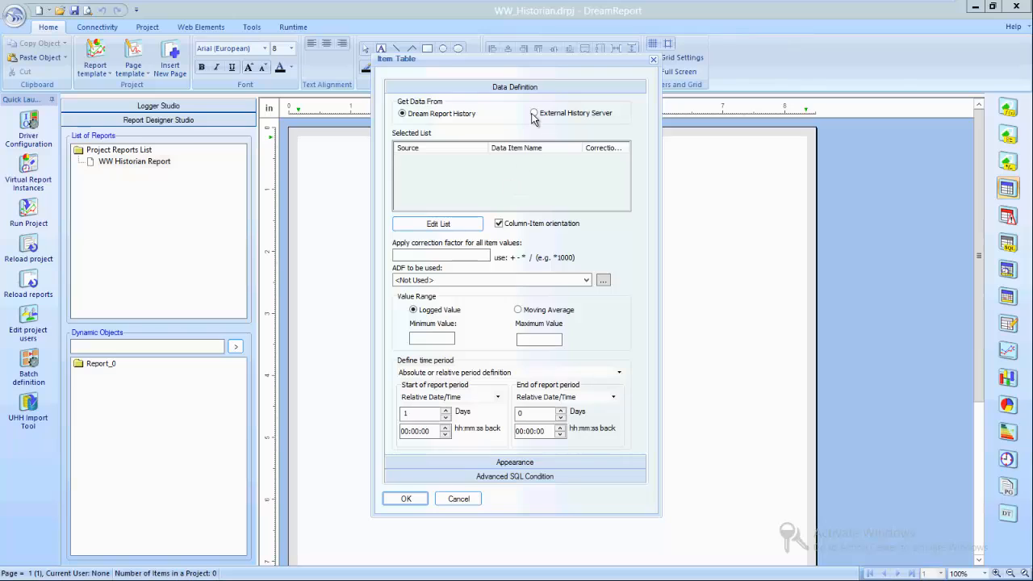
click(533, 113)
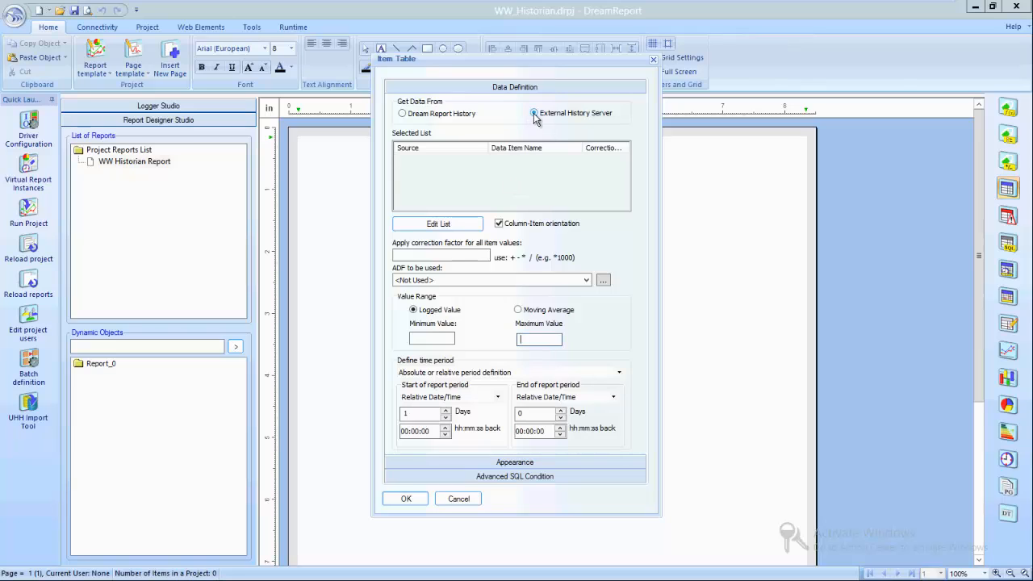
Add the items Flow01, Flow02 and Flow03 from the WW_Hist_15minAvg source to the table's data list
click(456, 225)
click(473, 119)
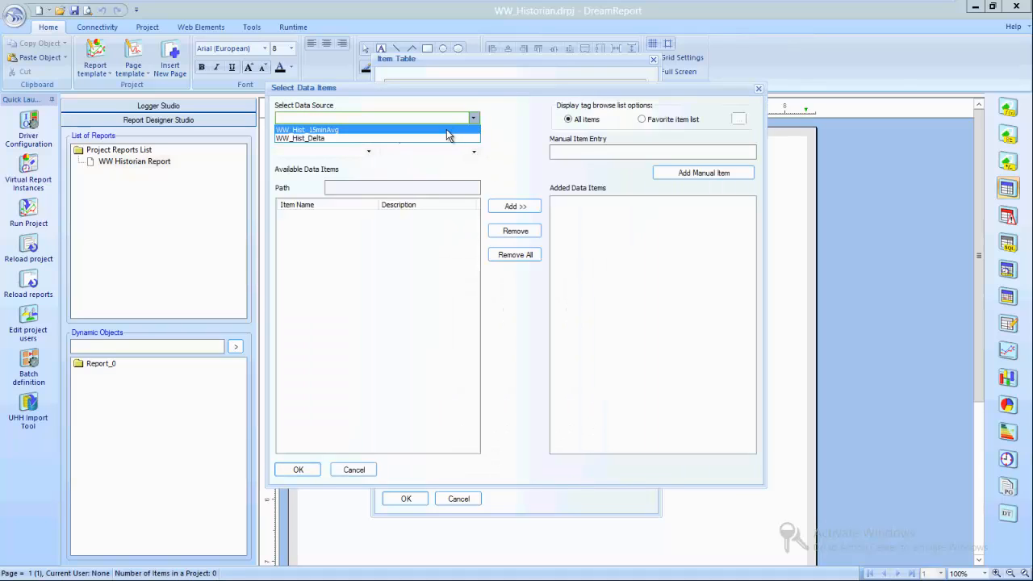
click(446, 130)
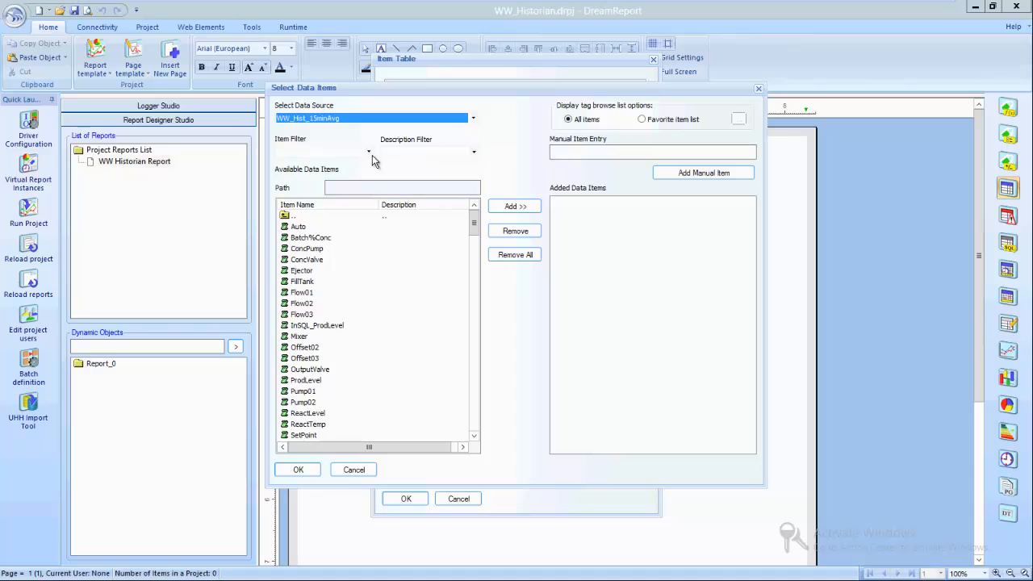
drag(311, 292, 314, 319)
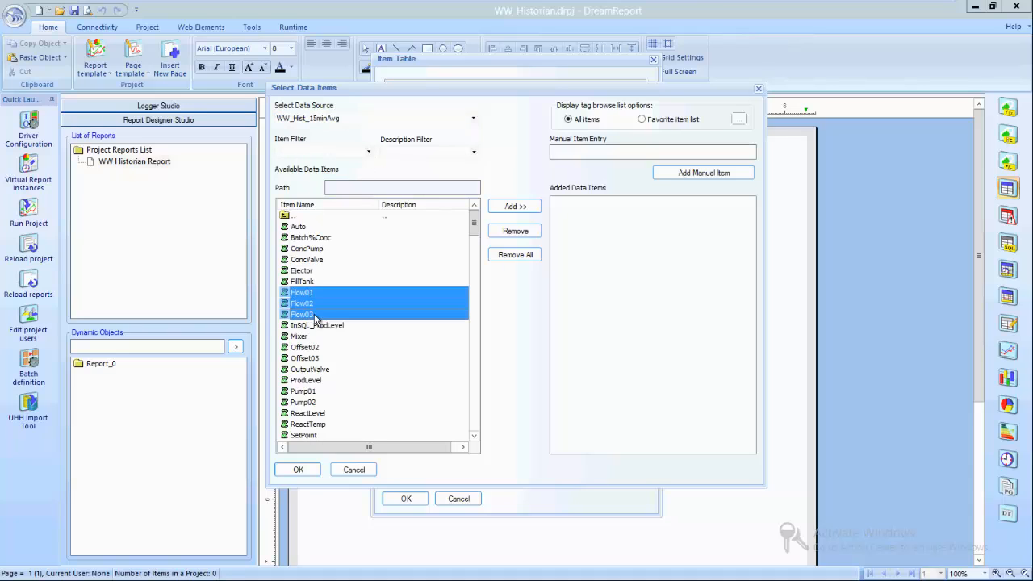
click(525, 207)
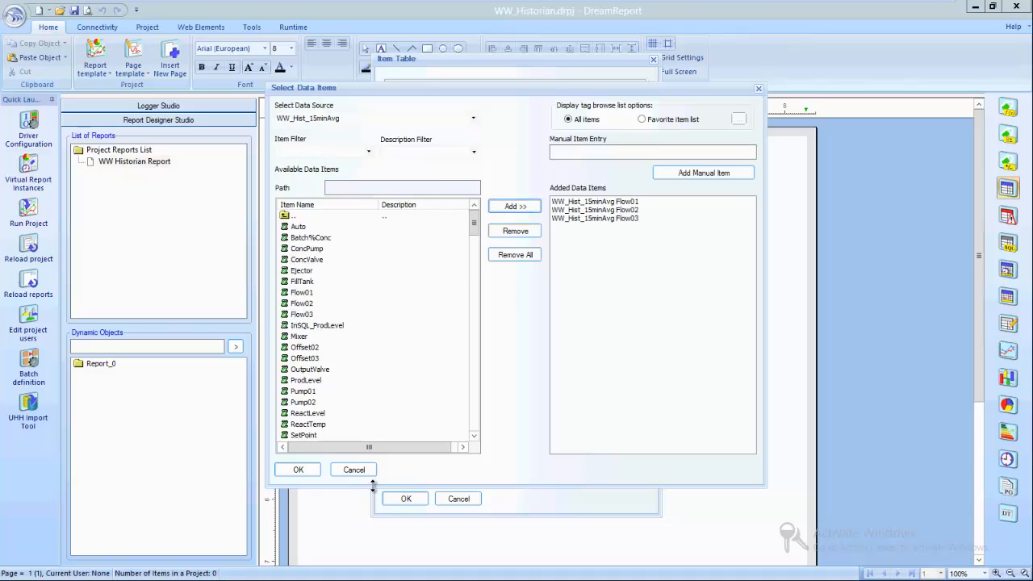
click(298, 470)
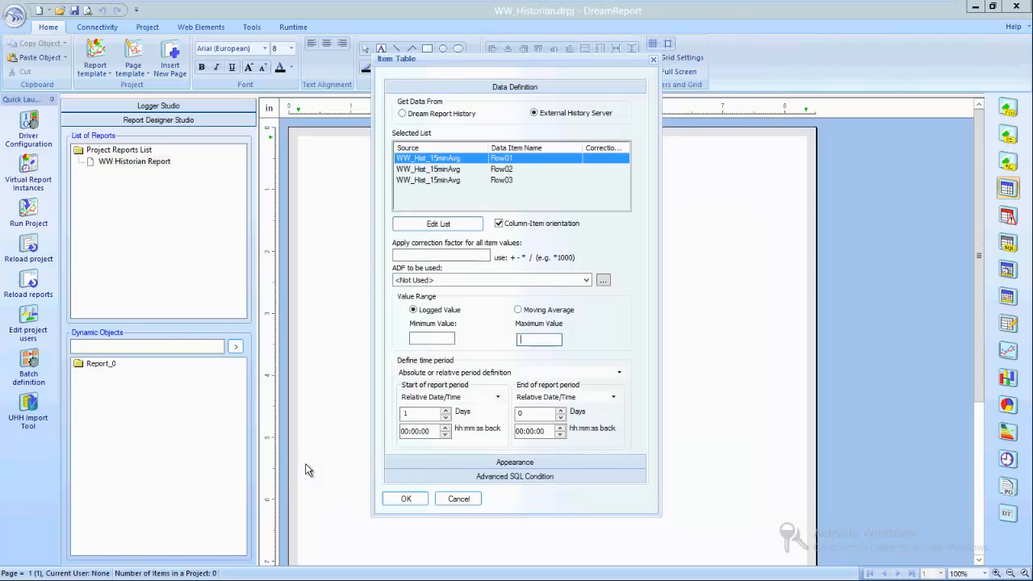
Define the table's time period as a Fixed Period covering the last 2 hours
click(619, 373)
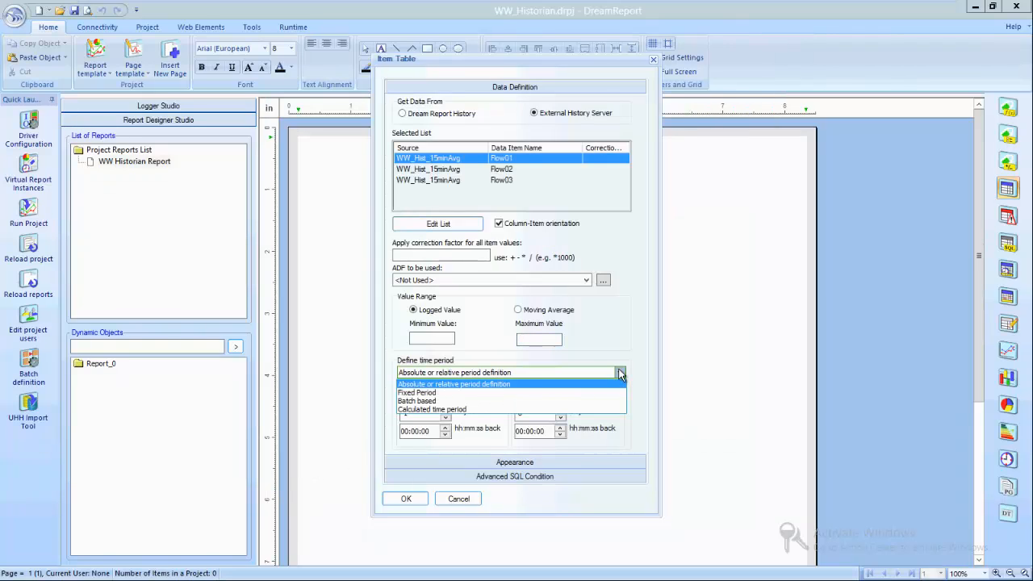
click(523, 393)
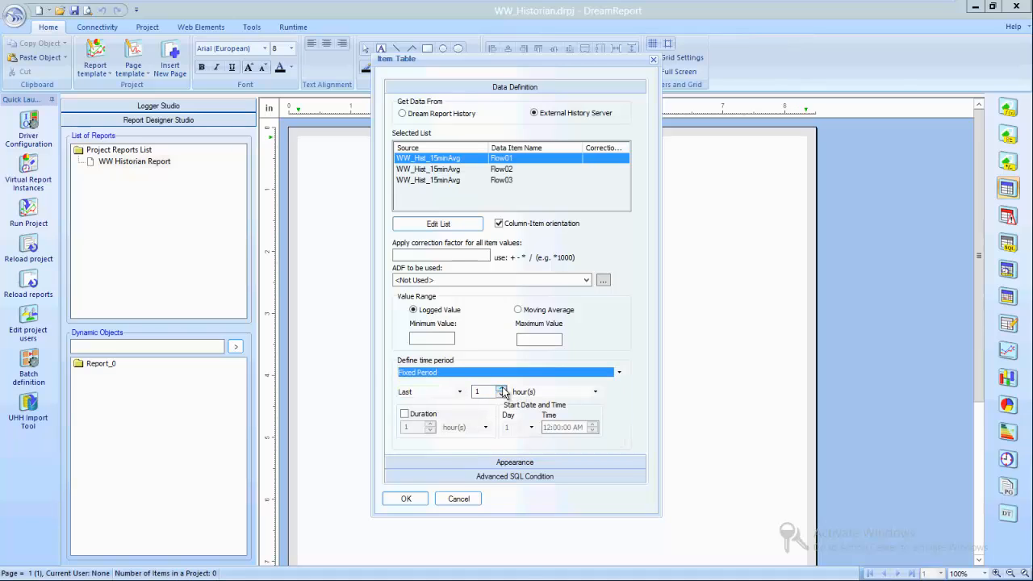
click(502, 389)
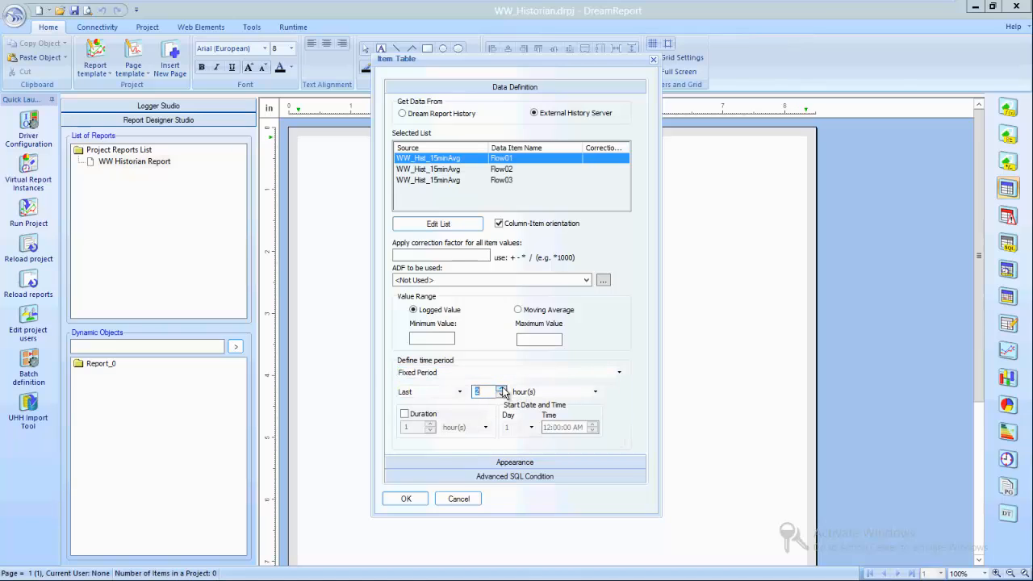
Display a table name in the table's appearance settings, reading "Flow Tags - 15 Minute Averages"
click(451, 469)
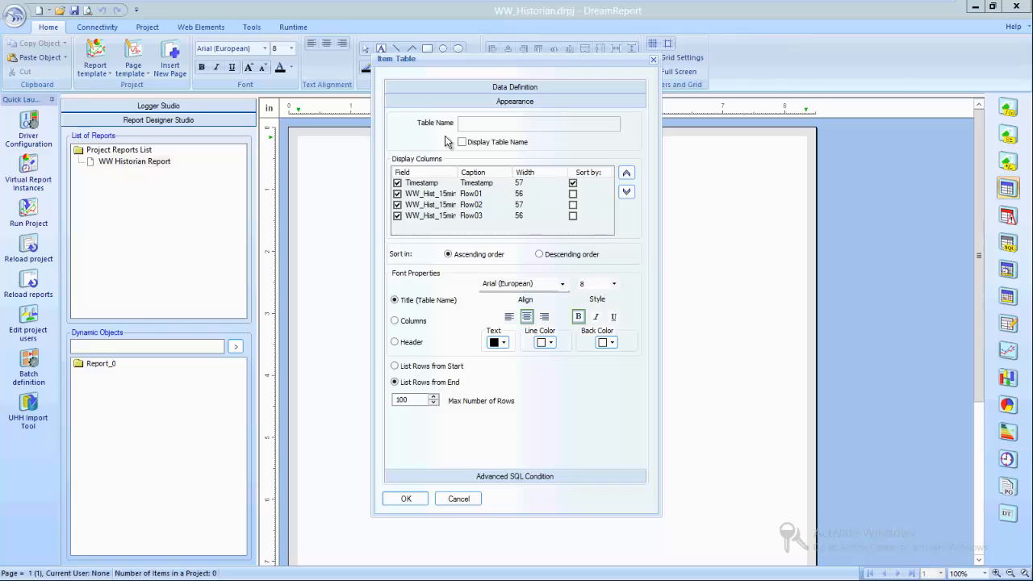
click(462, 142)
click(489, 123)
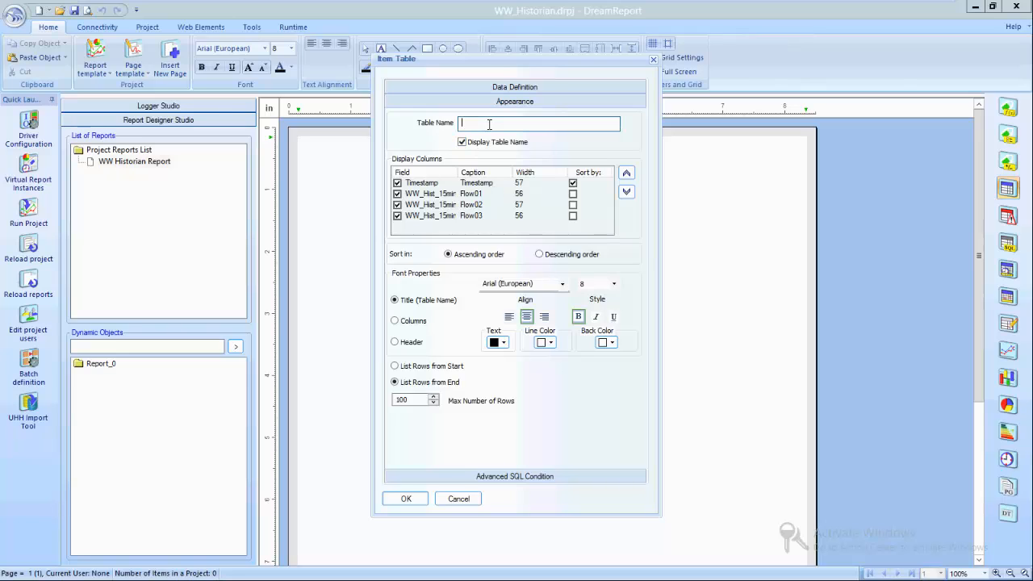
text(Flow Tags - 15 Minute Averages)
Set the font size to 10 for both the table title and the column text
click(614, 283)
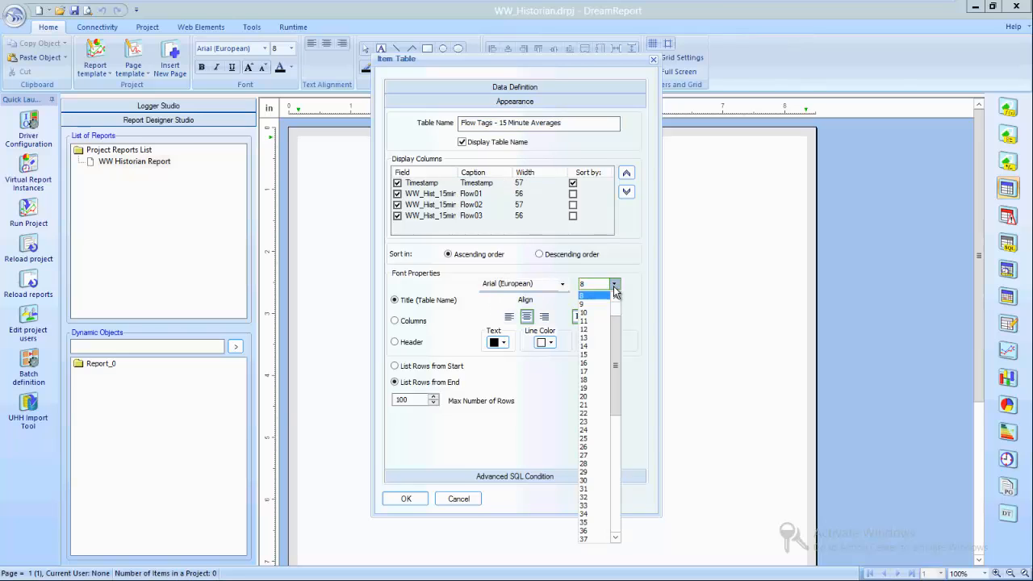
click(594, 313)
click(420, 320)
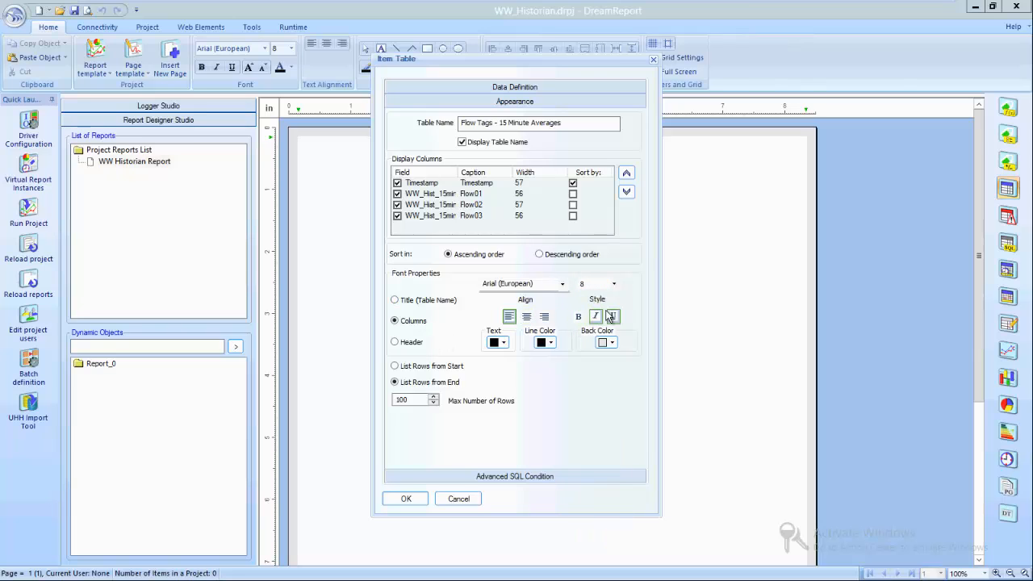
click(614, 283)
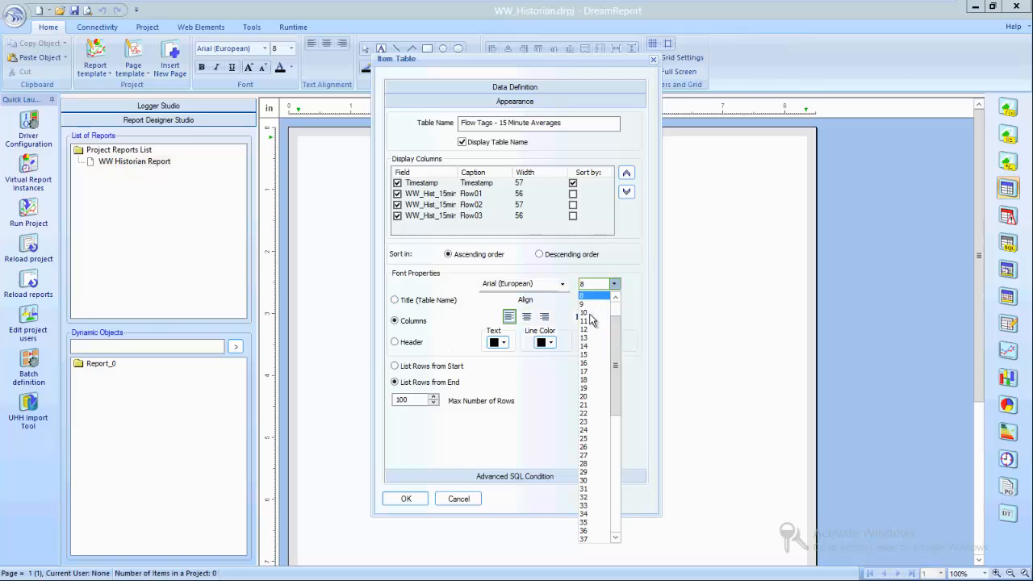
click(593, 313)
click(614, 283)
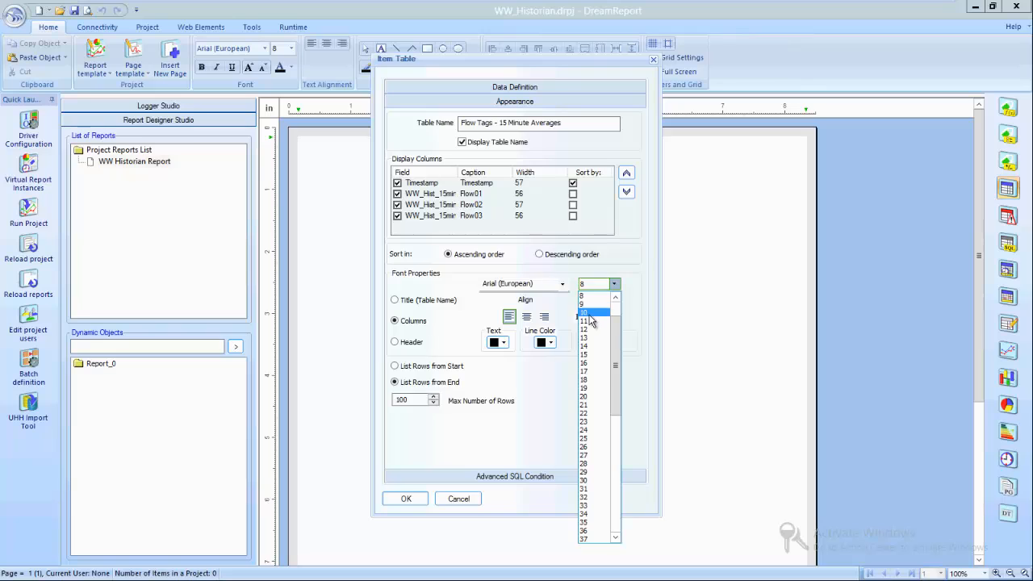
Set the table's header font to size 10 in bold and apply the item table settings
click(453, 345)
click(395, 342)
click(613, 284)
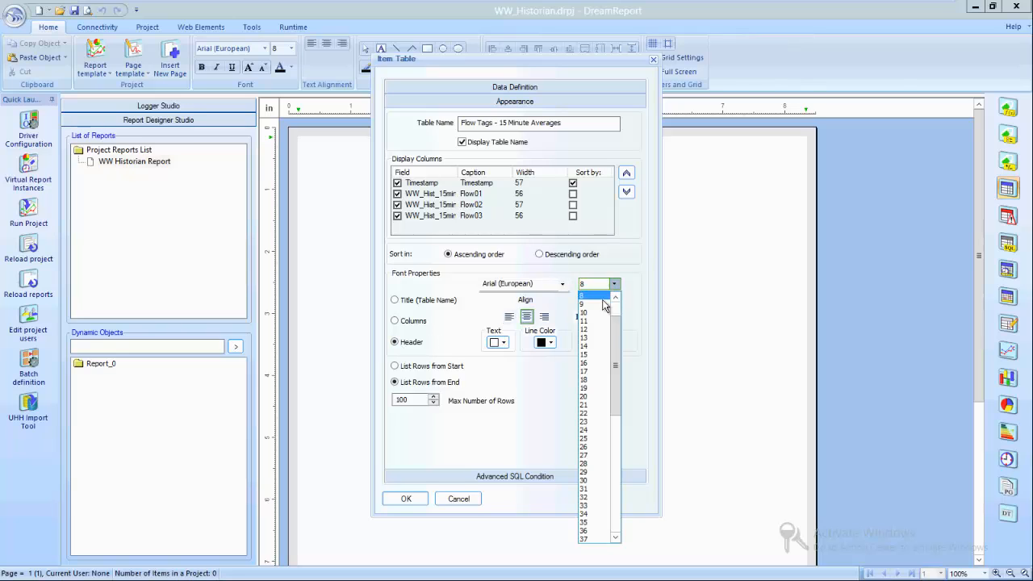
click(590, 313)
click(579, 317)
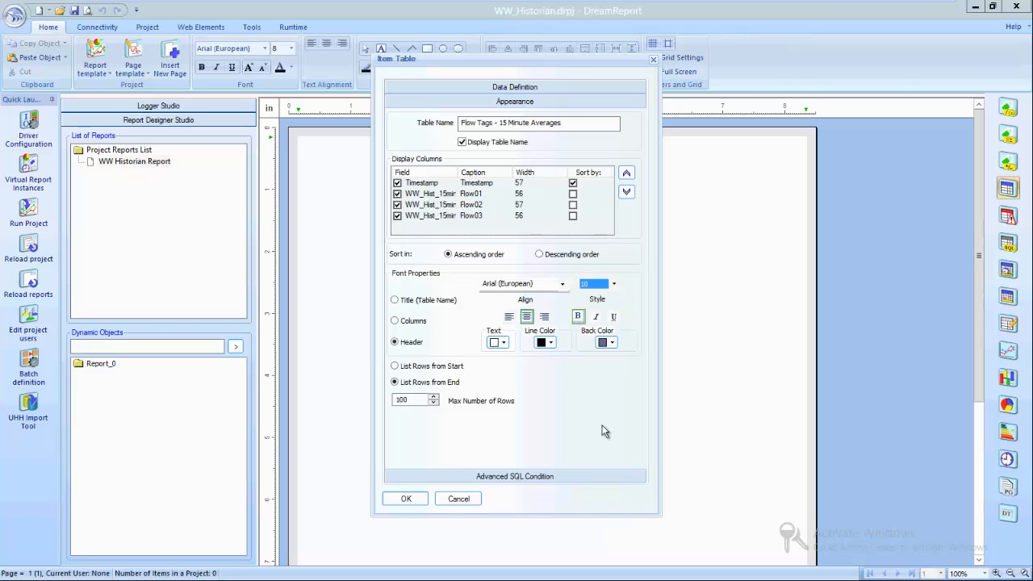
click(406, 499)
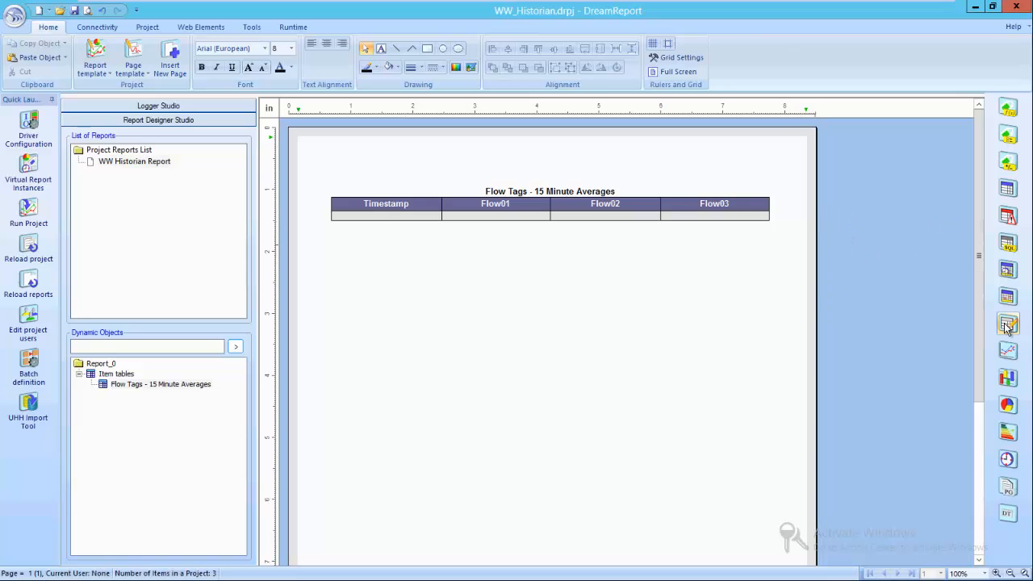
Insert a chart below the flow averages table, about 7 in wide and 3.25 in high, matching the table's width
click(1008, 356)
drag(333, 235, 555, 376)
drag(621, 392, 772, 438)
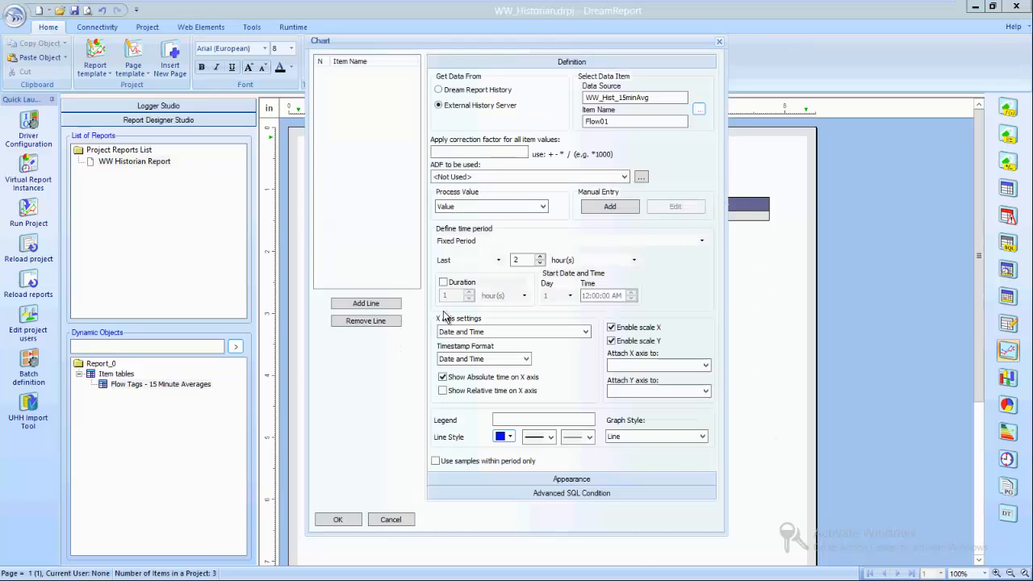
Choose Flow01 from the WW_Hist_Delta source as the chart's data item
click(699, 111)
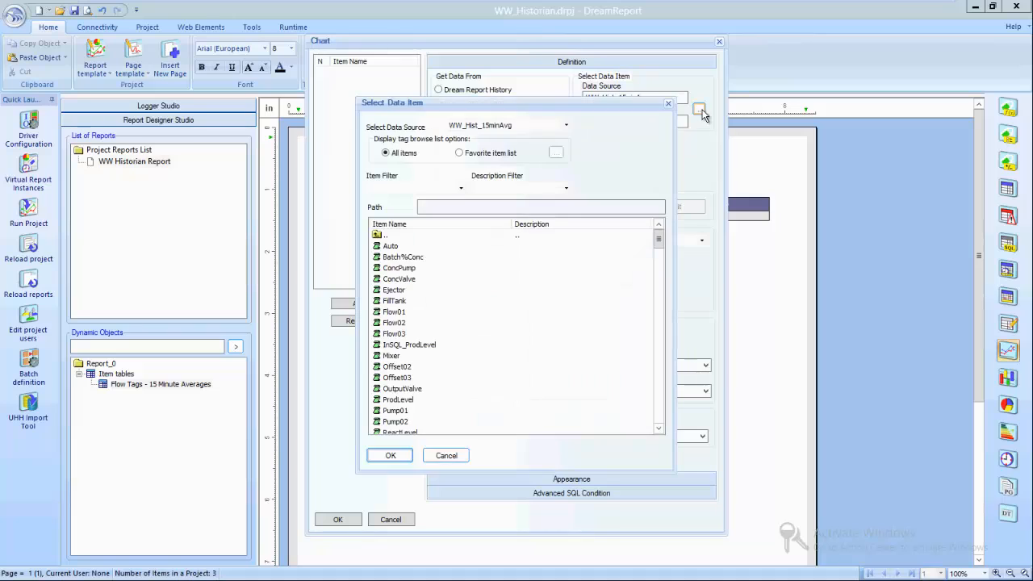
click(566, 125)
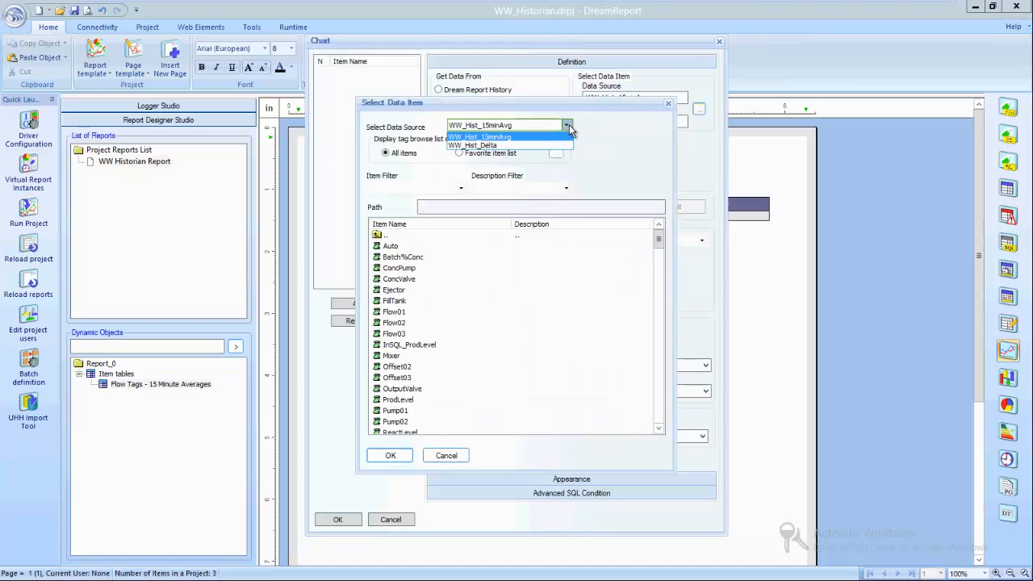
click(523, 151)
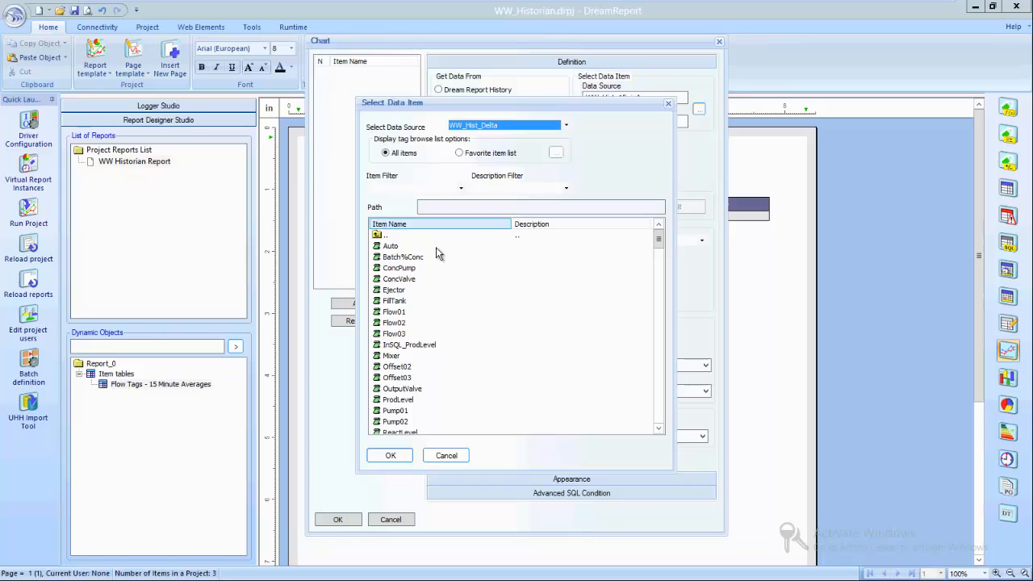
double_click(405, 313)
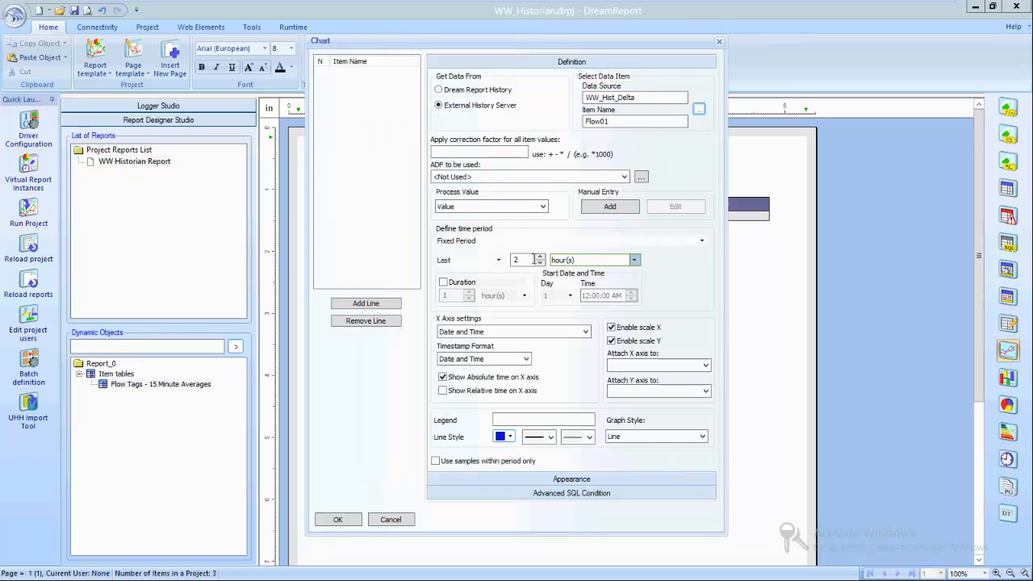
Set the fixed period to the last 10 minutes and add the Flow01 line with the legend "Flow 1"
double_click(530, 259)
text(10)
click(634, 259)
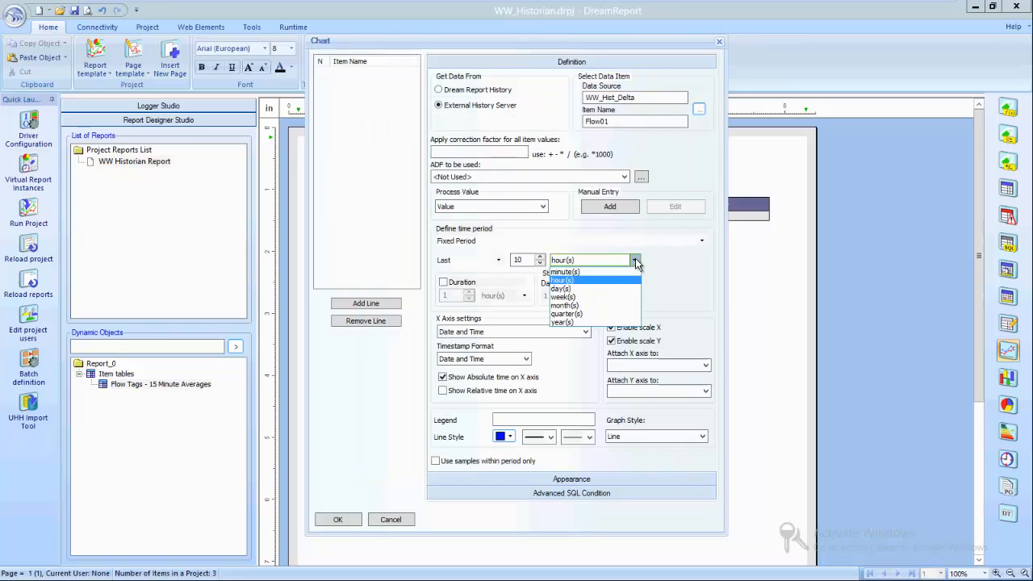
click(568, 276)
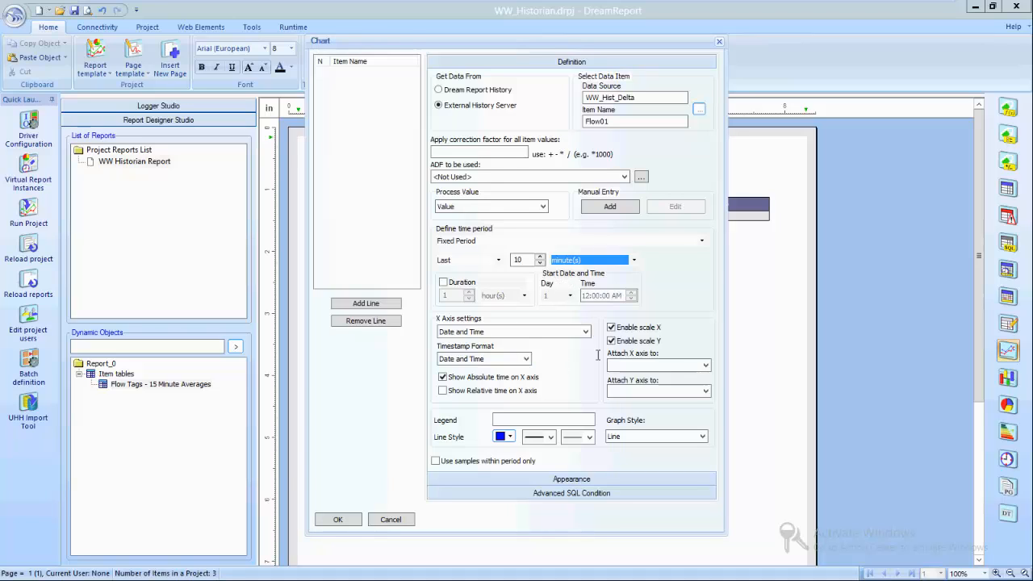
click(507, 418)
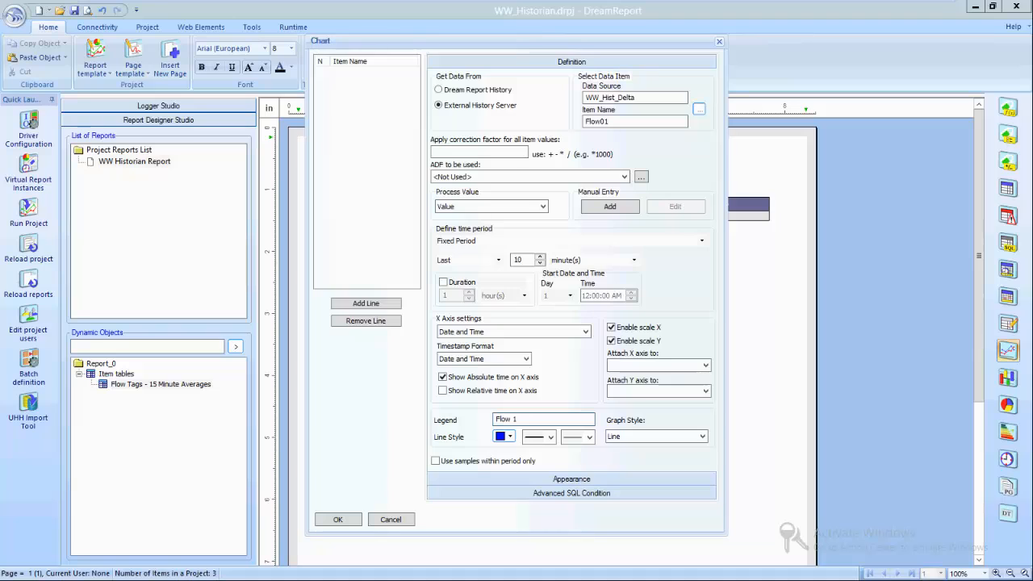
click(365, 303)
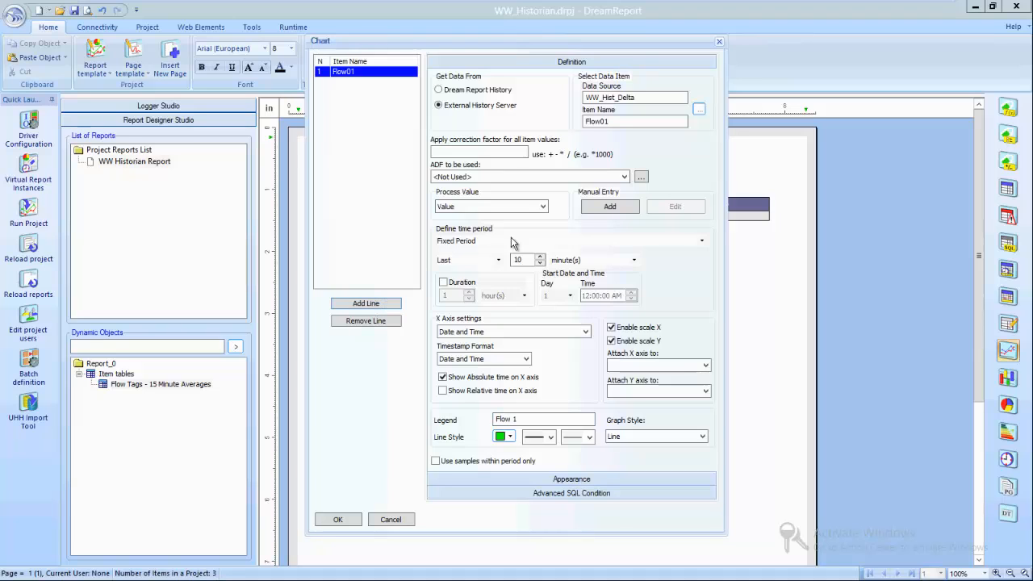
Add a second chart line for Flow02 from WW_Hist_Delta with the legend "Flow 2"
click(699, 108)
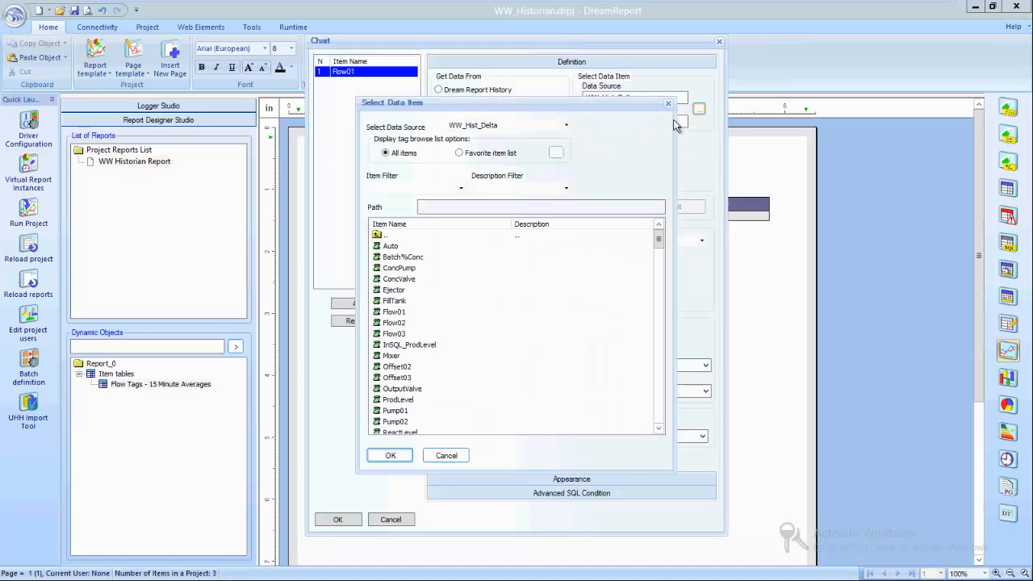
double_click(404, 325)
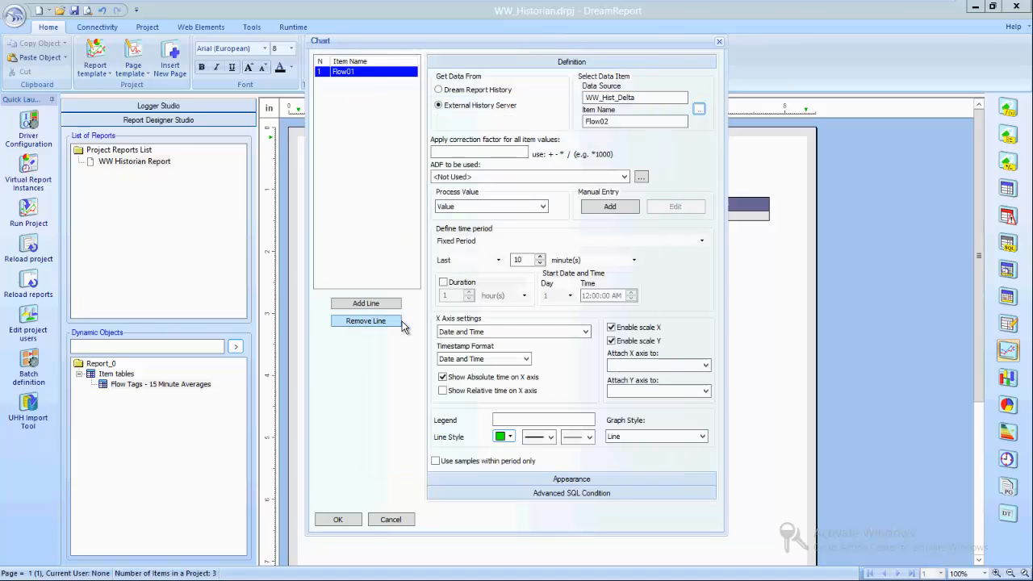
click(511, 420)
text(Flow 2)
click(363, 311)
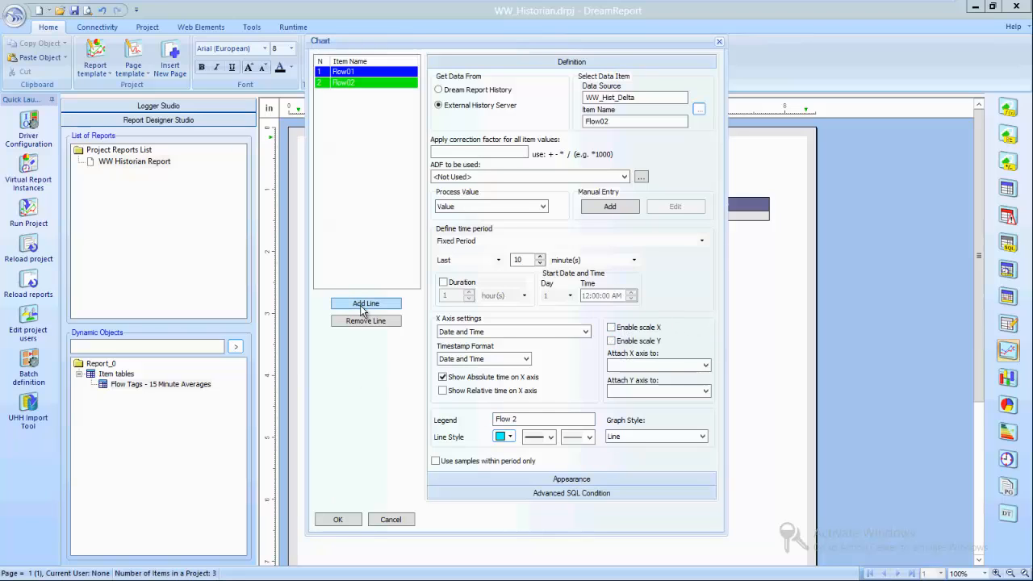
Add a third chart line for Flow03 with the legend "Flow 3" and a dark red line color
click(622, 123)
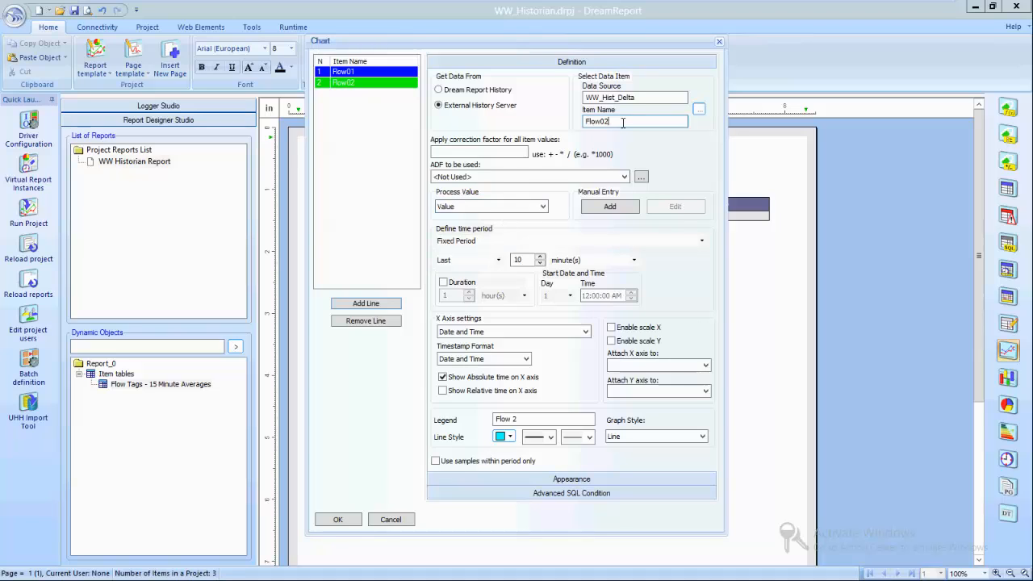
text(3)
click(533, 419)
click(509, 437)
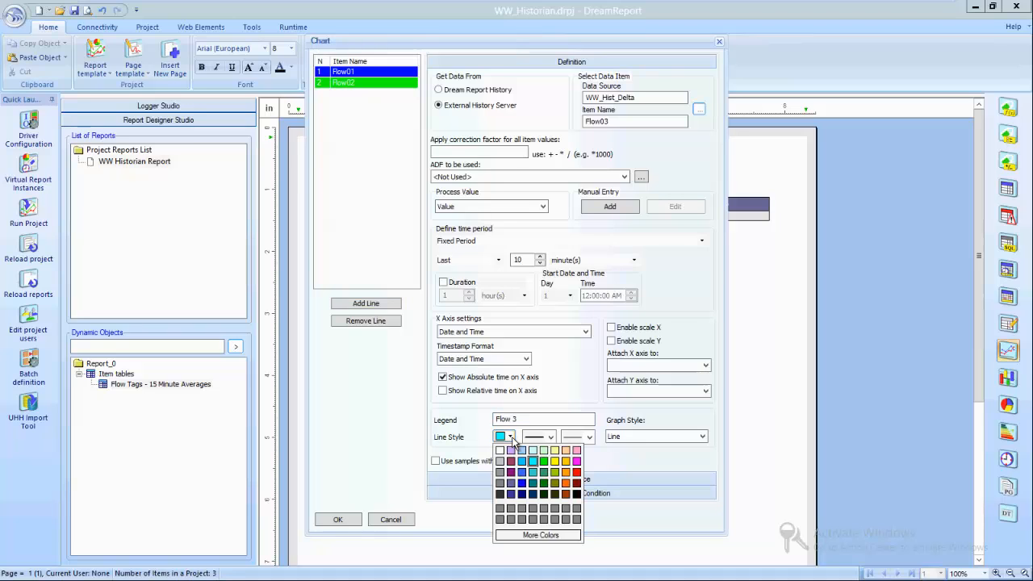
click(577, 482)
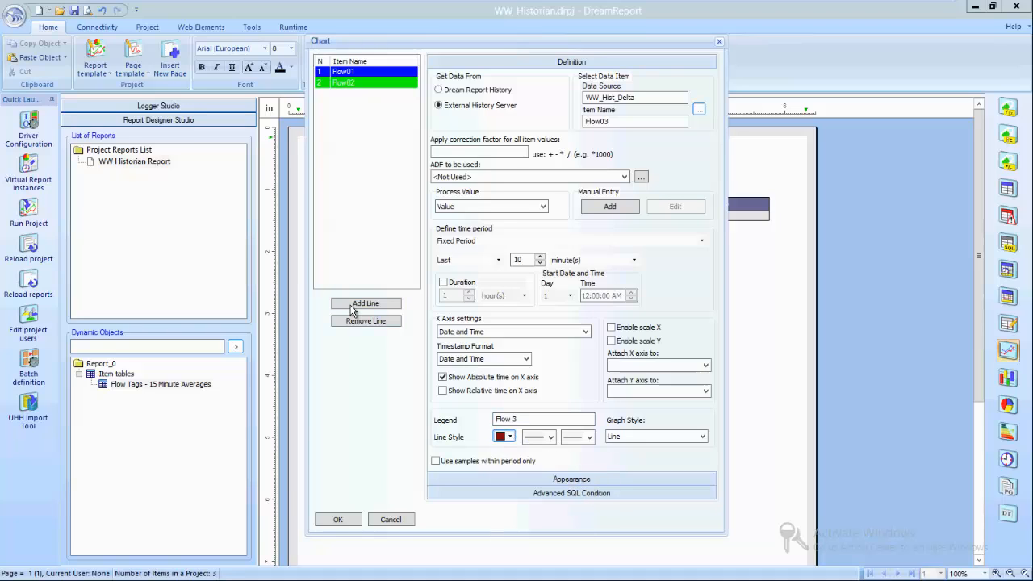
click(367, 305)
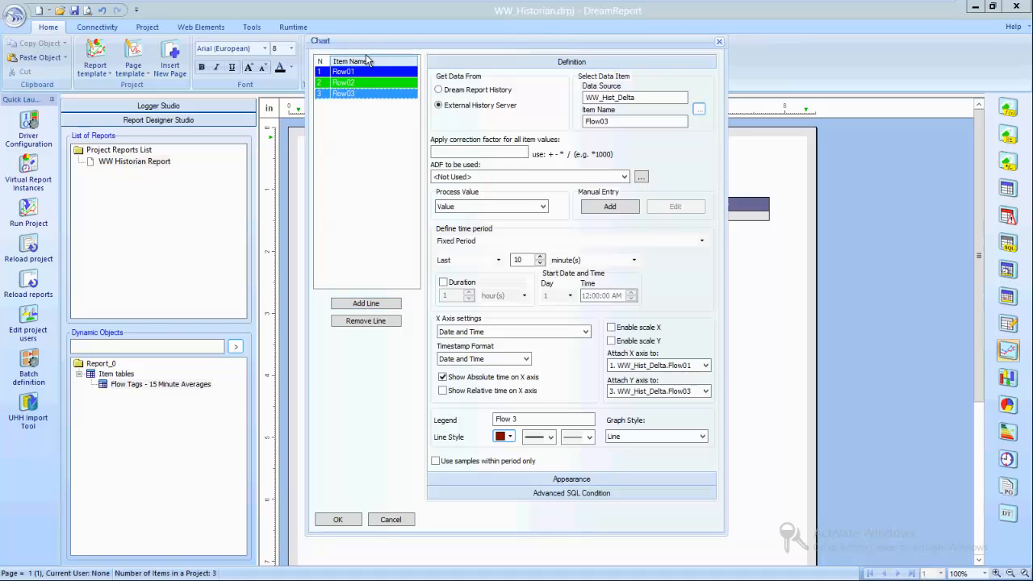
Name the chart "Flows - Last 10 Minutes", enable its legend display and apply the chart settings
click(393, 83)
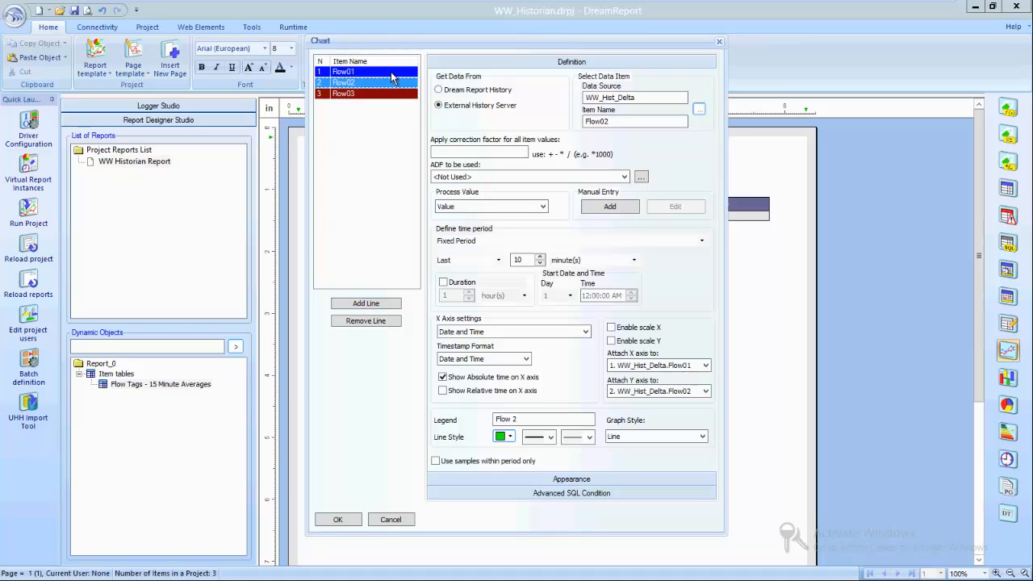
click(523, 477)
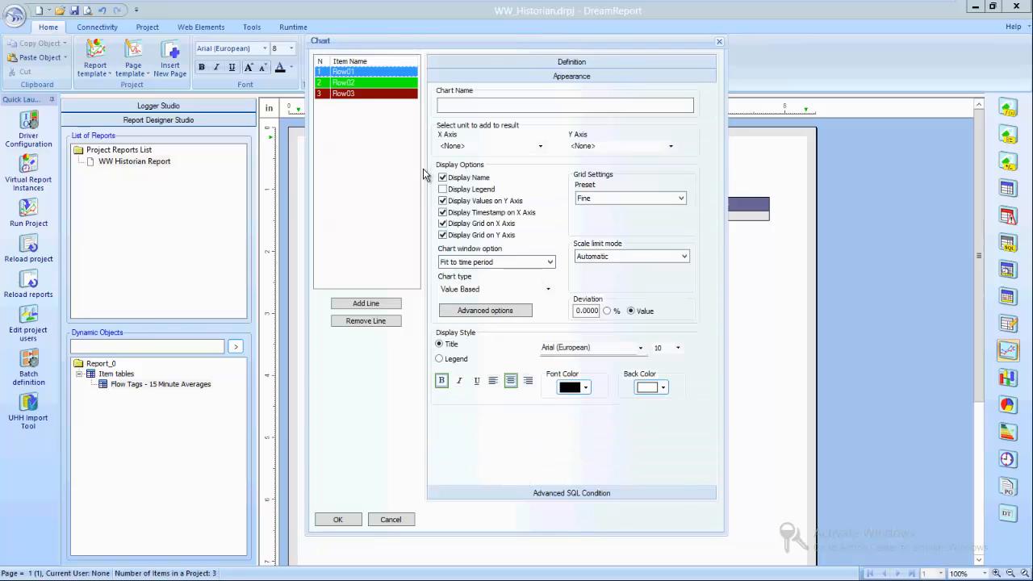
click(453, 104)
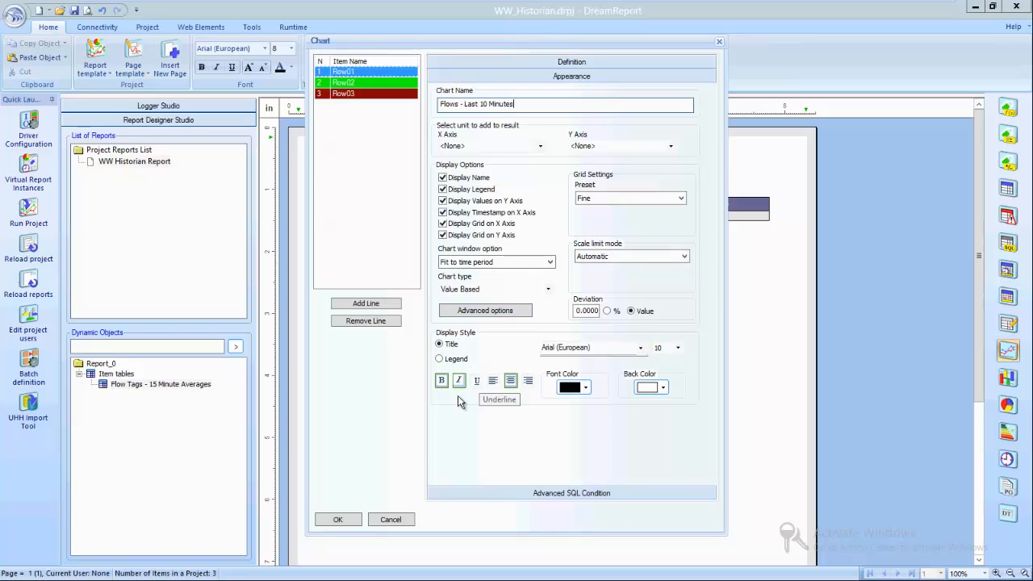
click(337, 529)
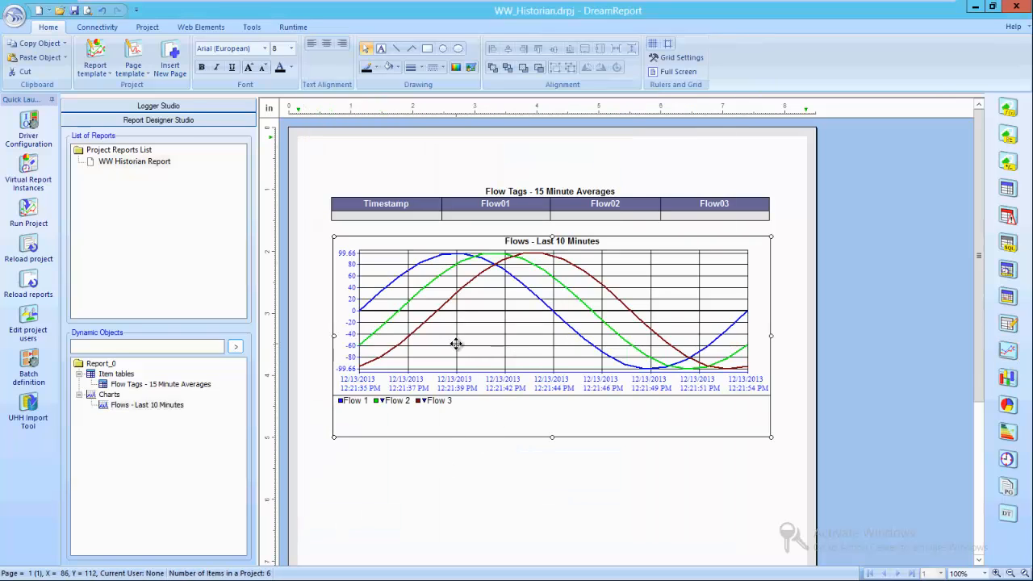
Insert an automatic statistical table below the chart, about 7 in wide and 1.9 in high
scroll(565, 416, down, 1)
scroll(566, 416, down, 3)
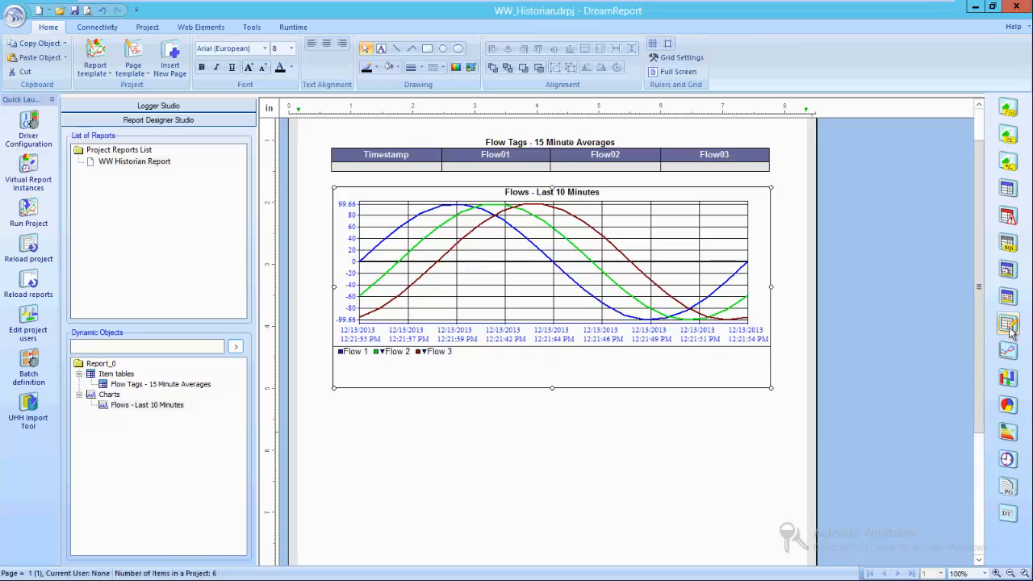
click(1008, 297)
drag(334, 408, 770, 524)
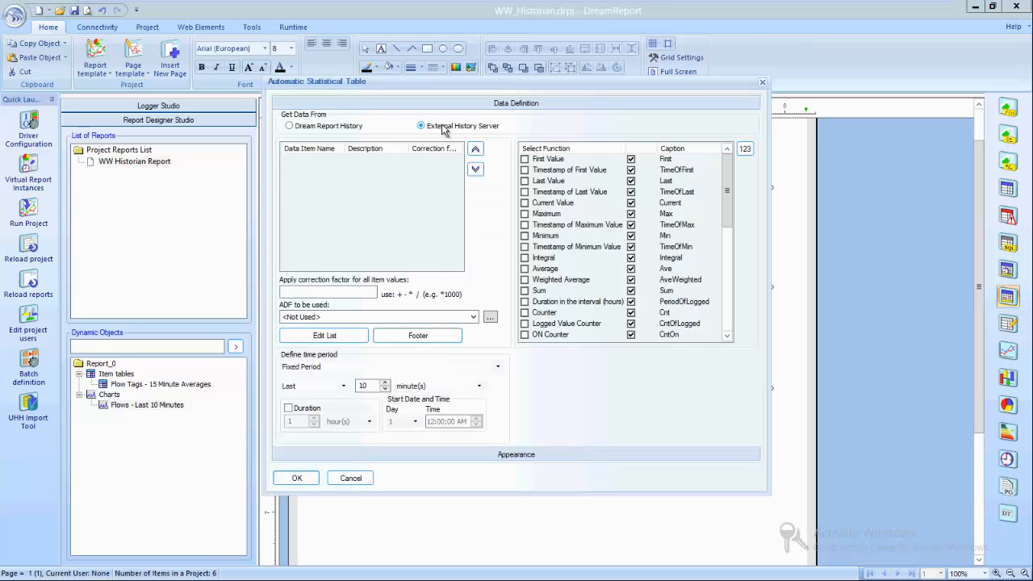
drag(732, 183, 734, 226)
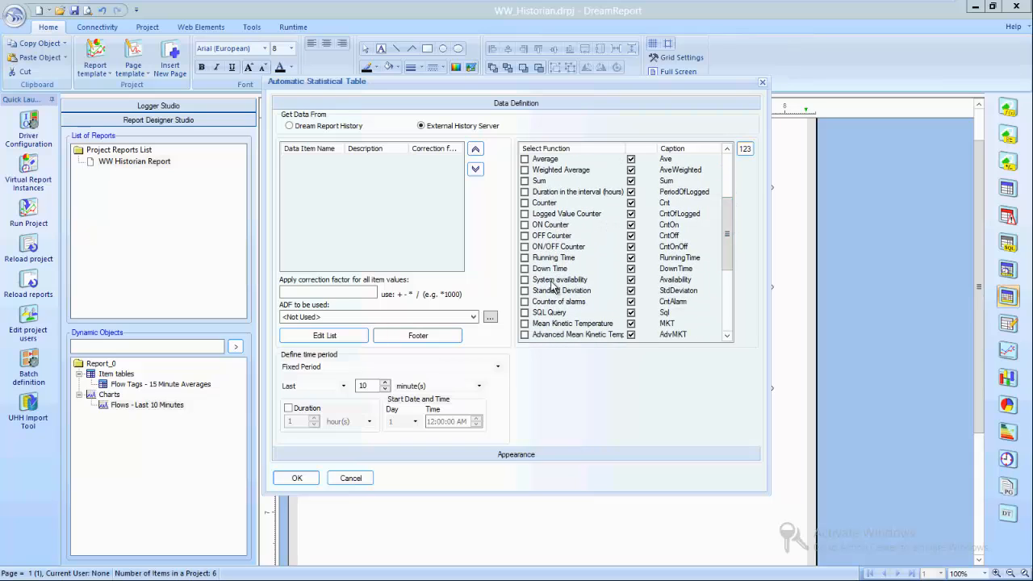
Filter the WW_Hist_Delta items by "pump" and add Pump01 and Pump02 to the statistical table's data list
click(335, 339)
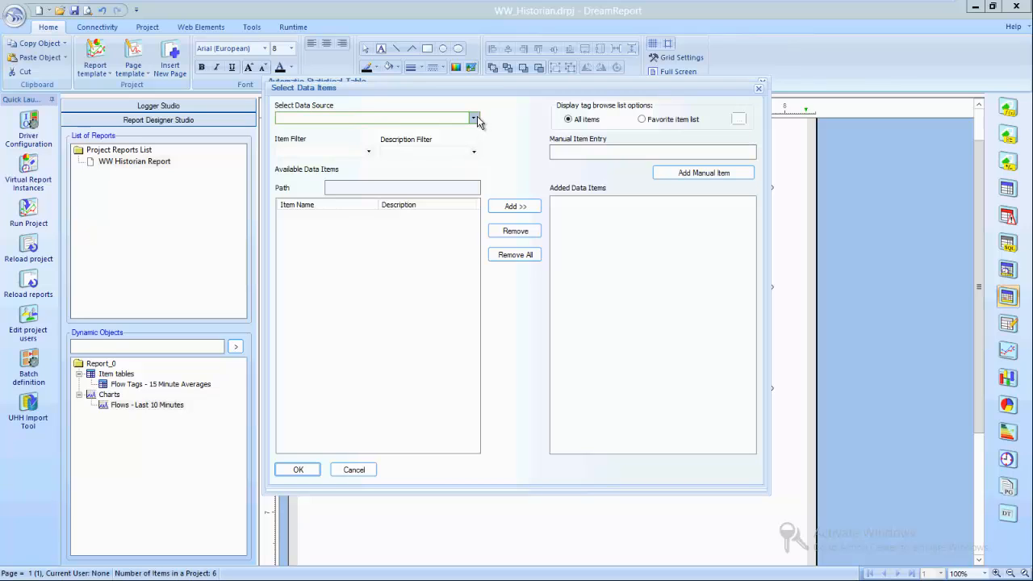
click(473, 118)
click(395, 139)
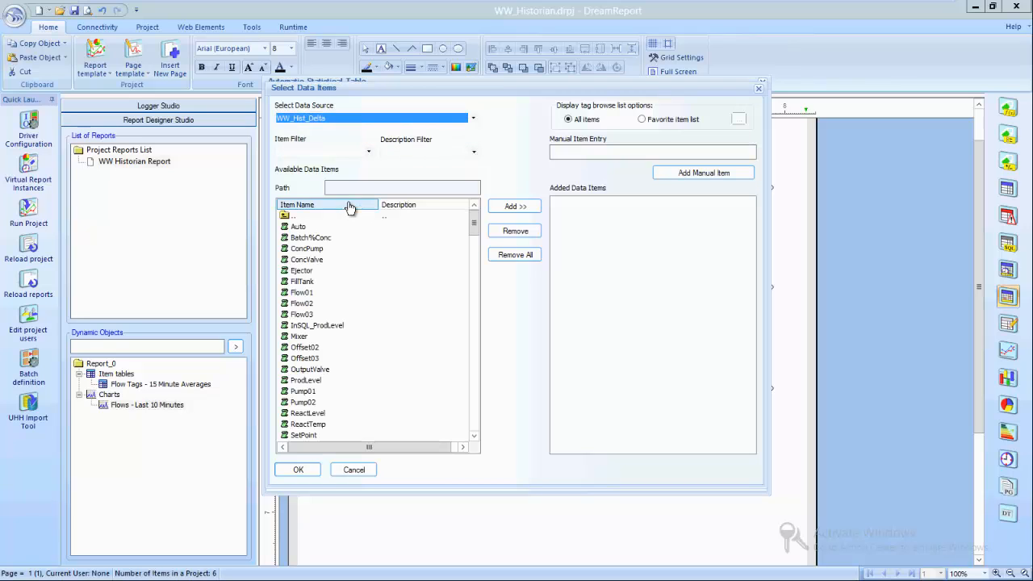
click(325, 153)
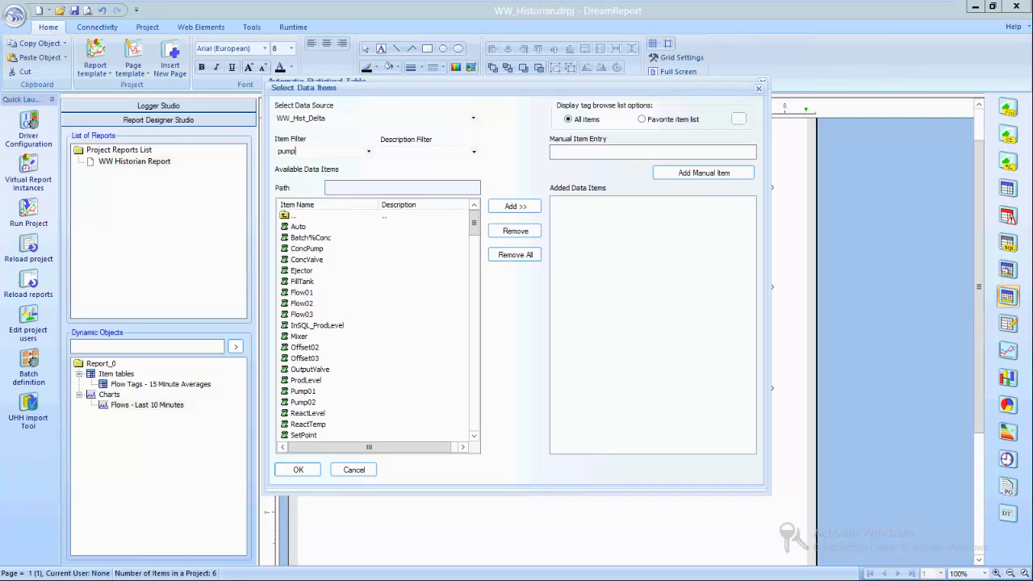
text(pump)
key(Return)
drag(300, 228, 301, 239)
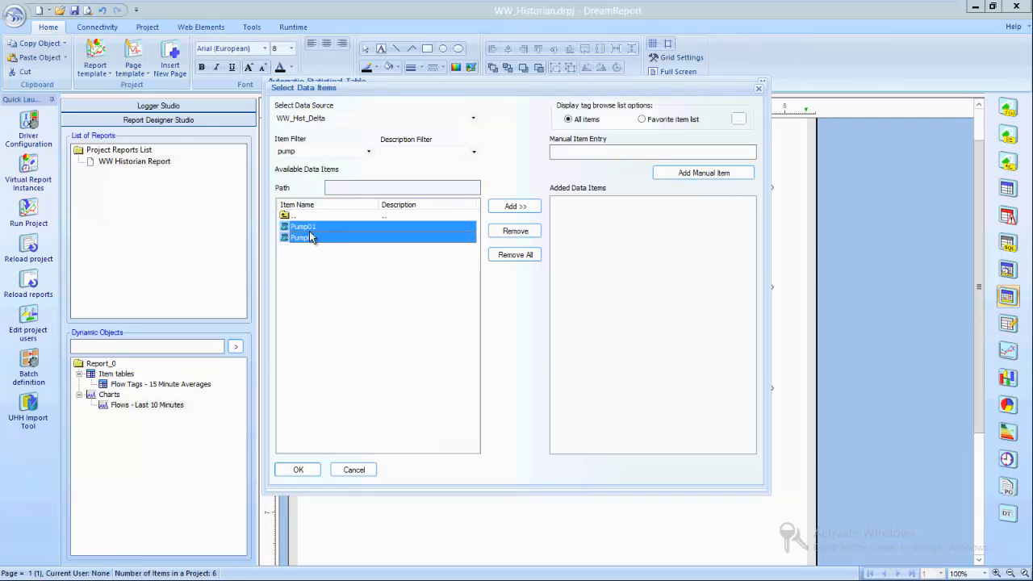
click(514, 207)
Filter the items by "*pump", add ConcPump and TransferPump, and accept the data item selection
click(309, 156)
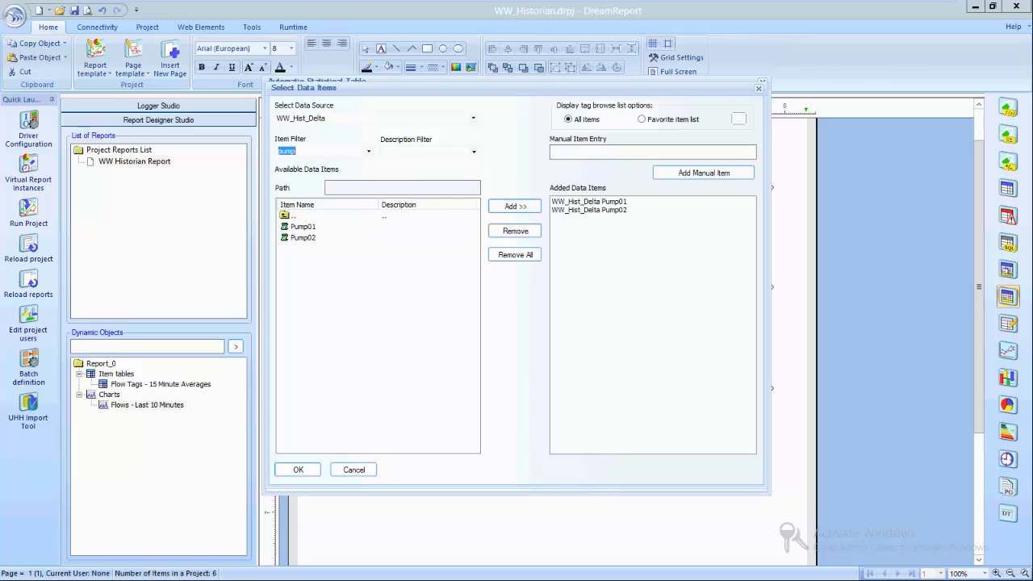
text(*pump)
key(Return)
drag(307, 227, 312, 239)
click(513, 209)
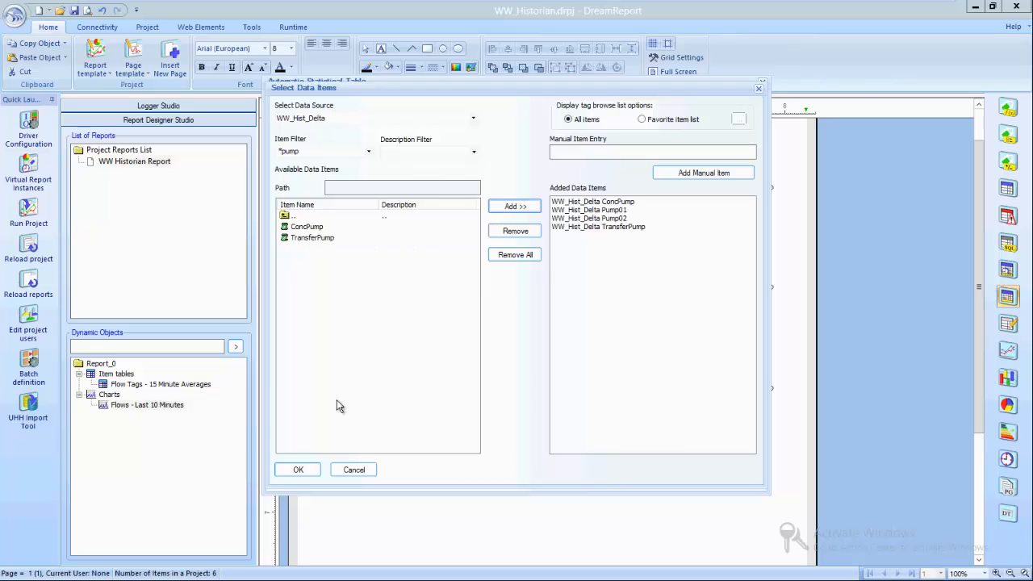
click(291, 471)
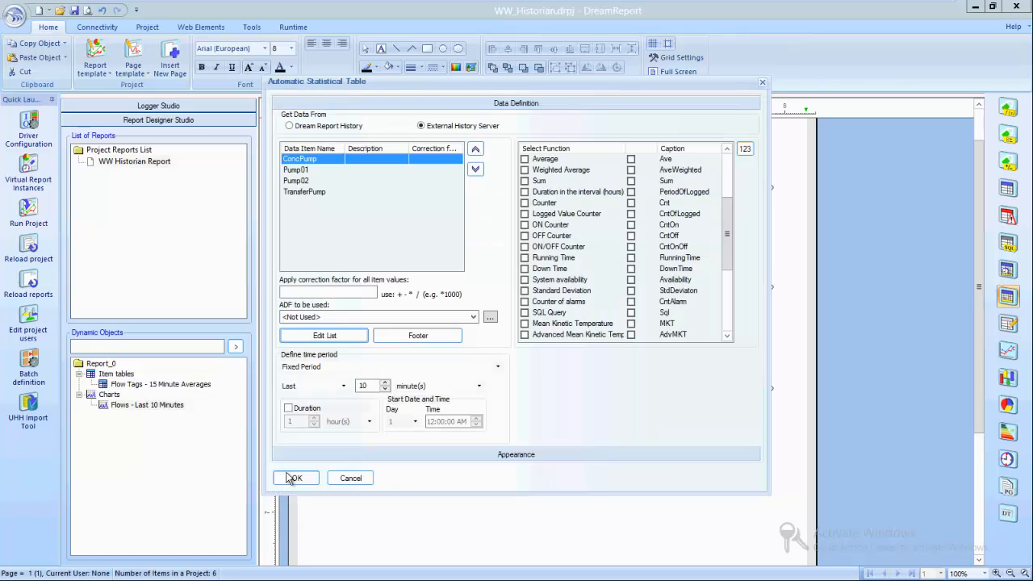
Move ConcPump down the statistical table's item list so it sits directly below Pump02
click(307, 181)
click(315, 160)
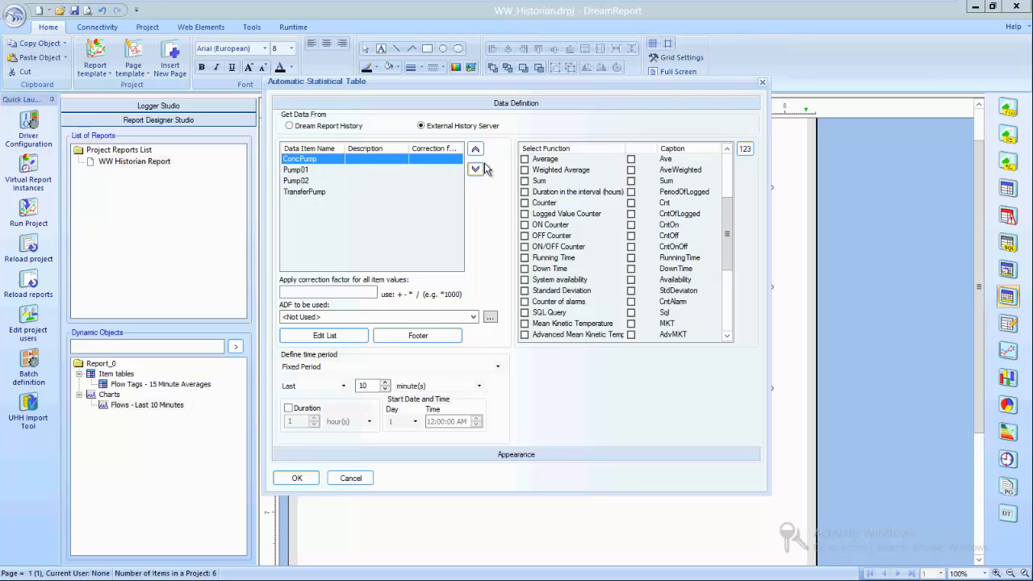
click(477, 170)
click(477, 170)
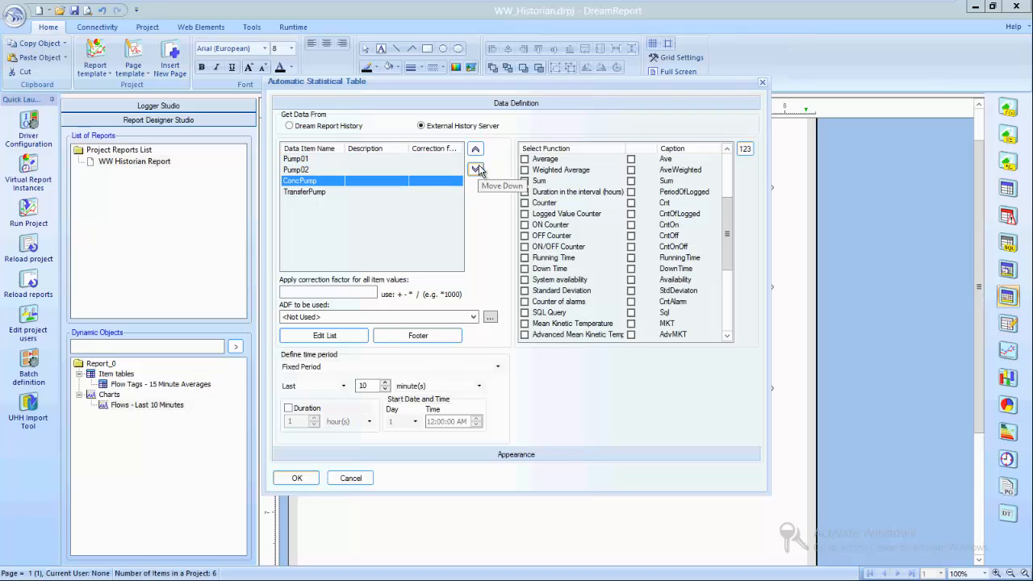
Enable ON Counter, OFF Counter, Running Time, Down Time and System availability as the pump statistical table's functions
click(317, 159)
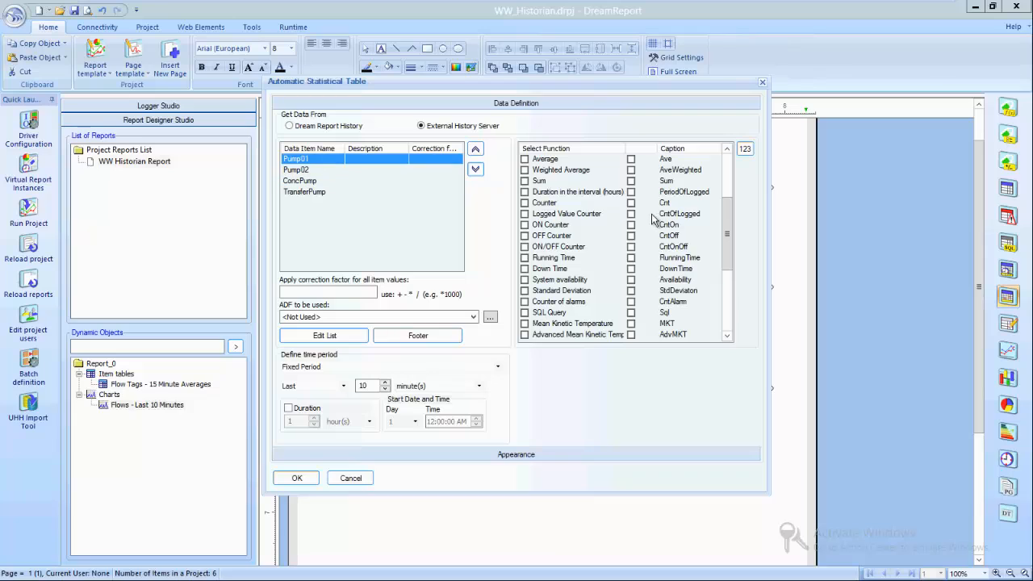
click(525, 225)
click(525, 236)
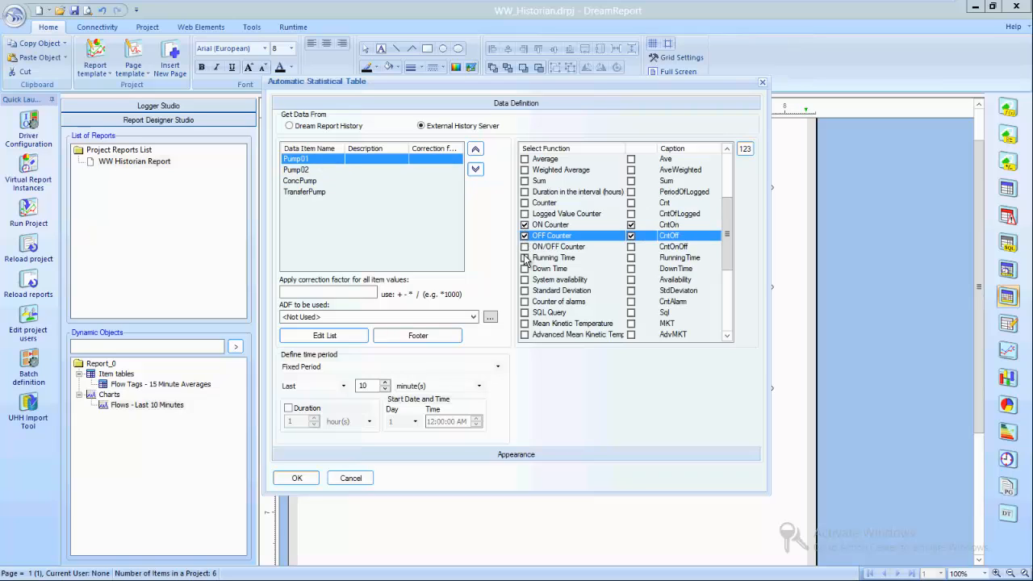
click(525, 257)
click(524, 269)
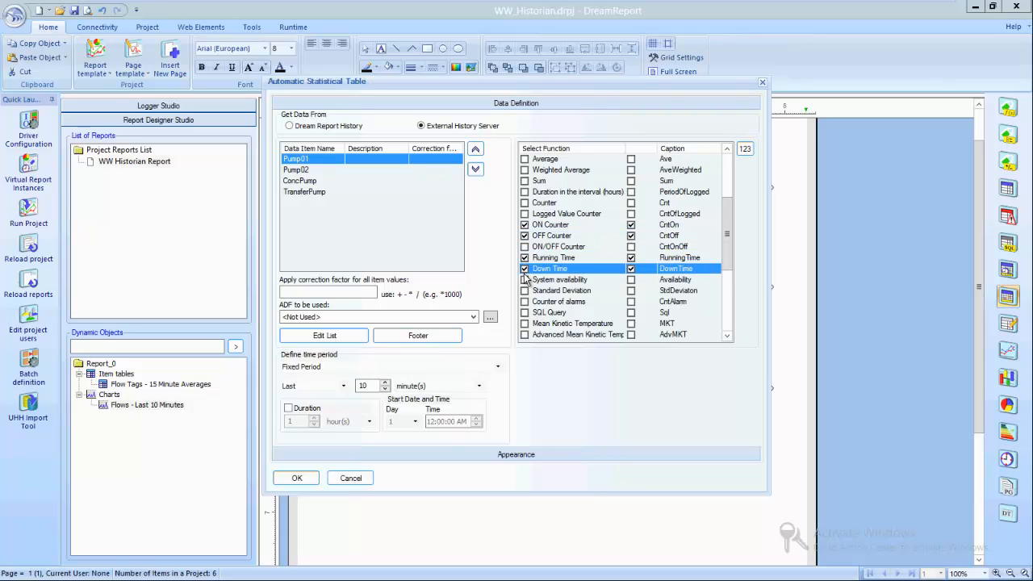
click(525, 280)
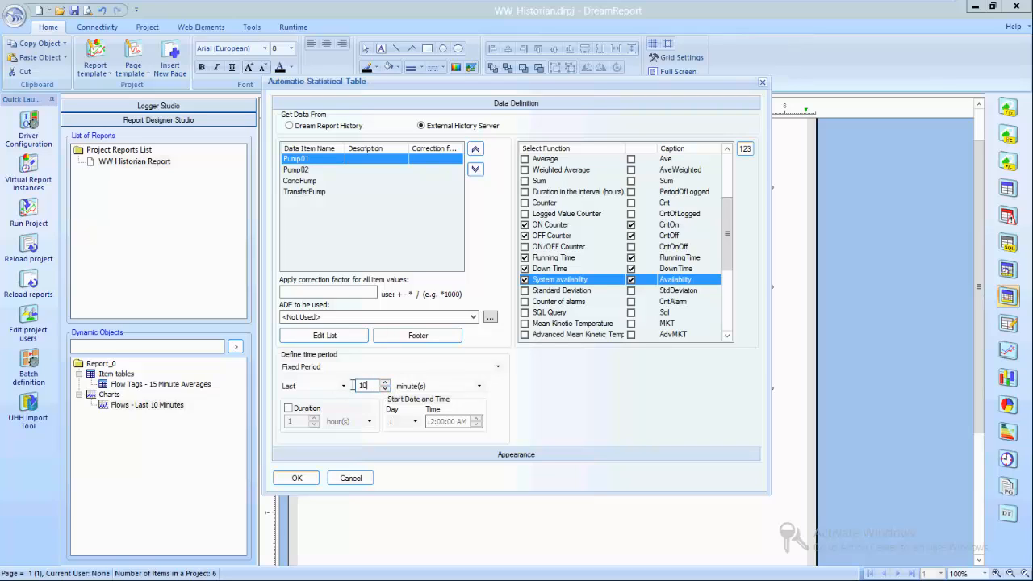
Set the statistical table's fixed time period to the last 2 hours
text(2)
click(479, 386)
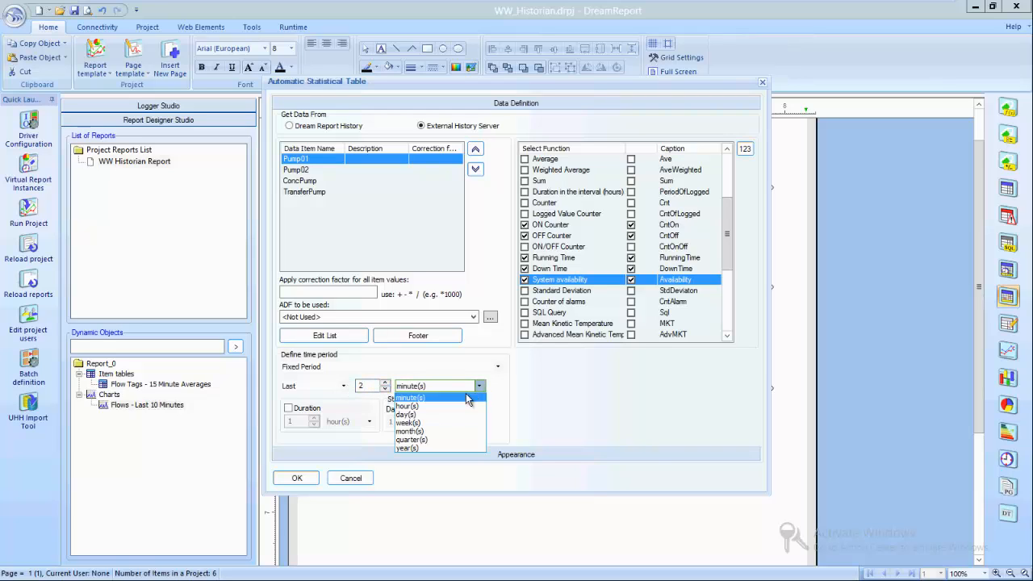
click(453, 406)
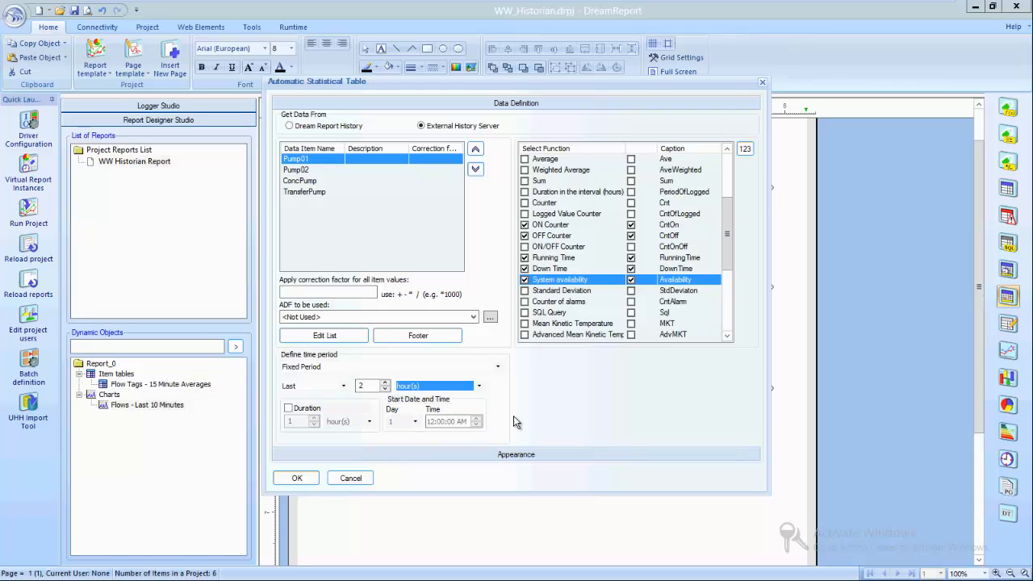
Name the statistical table "Pump Analysis - Last 2 Hours" and set its title font size to 10
click(454, 459)
click(367, 139)
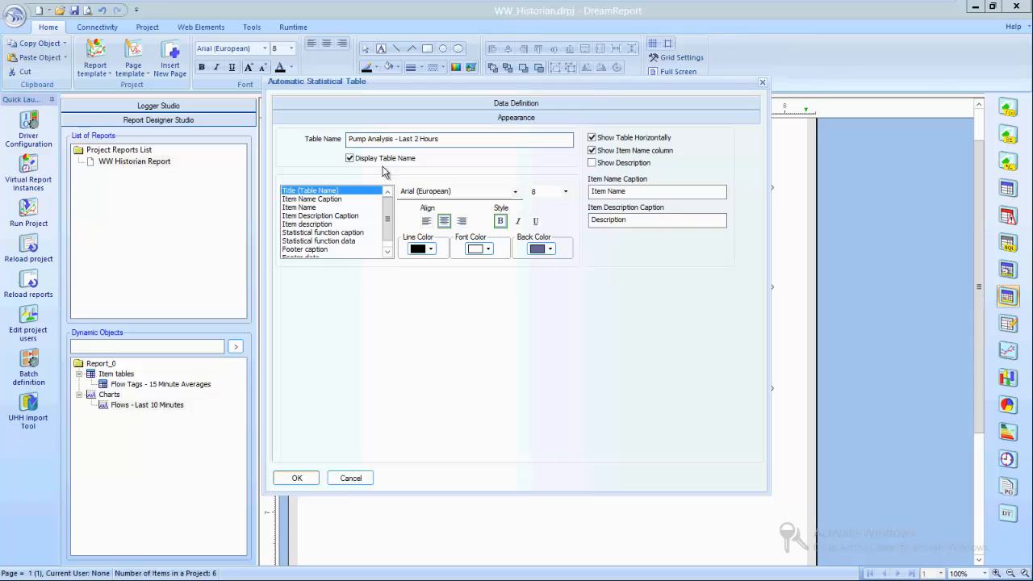
click(565, 191)
click(555, 217)
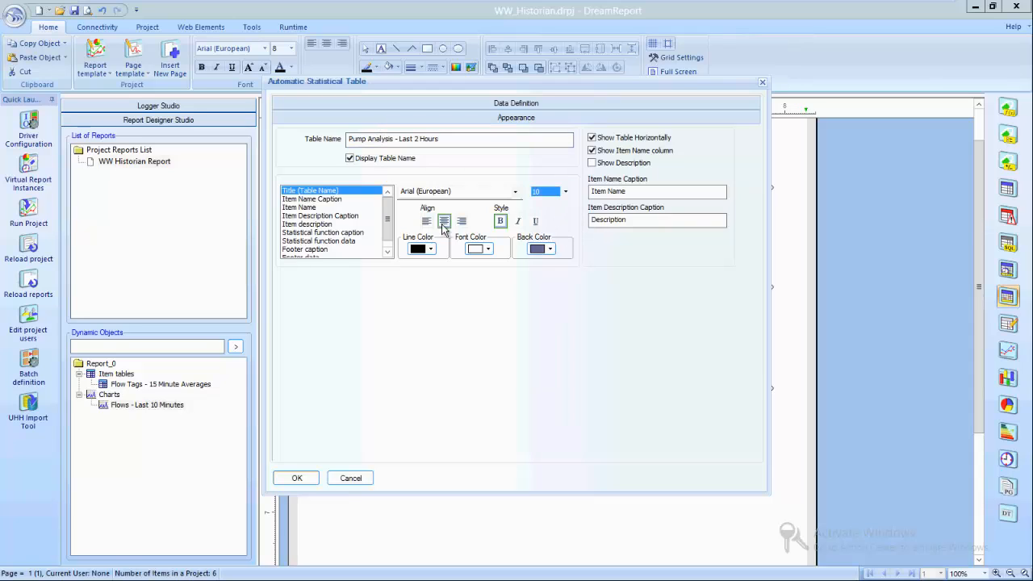
Format the table's Item Name cells in bold with a light blue background
click(307, 199)
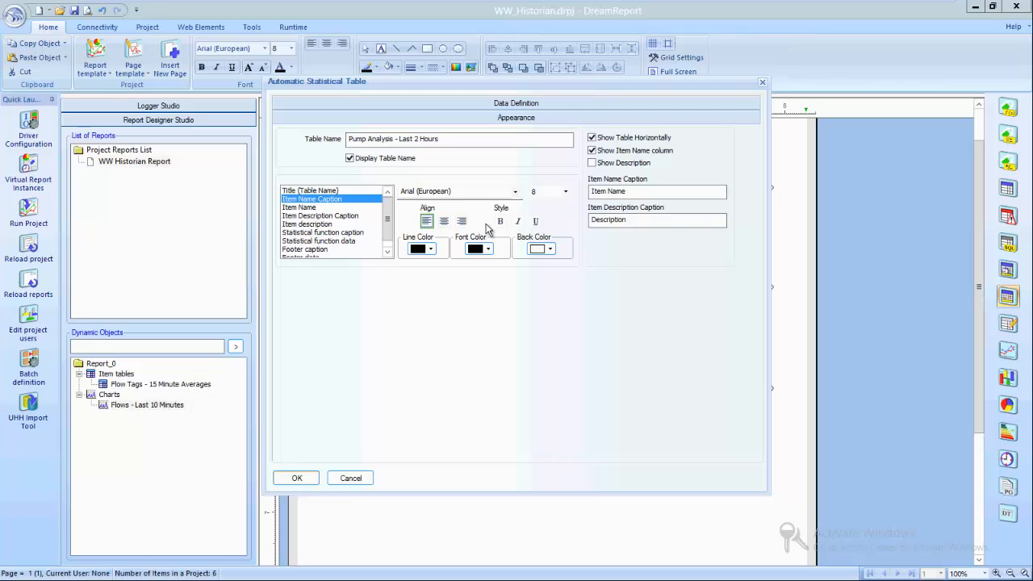
click(320, 209)
click(501, 221)
click(549, 249)
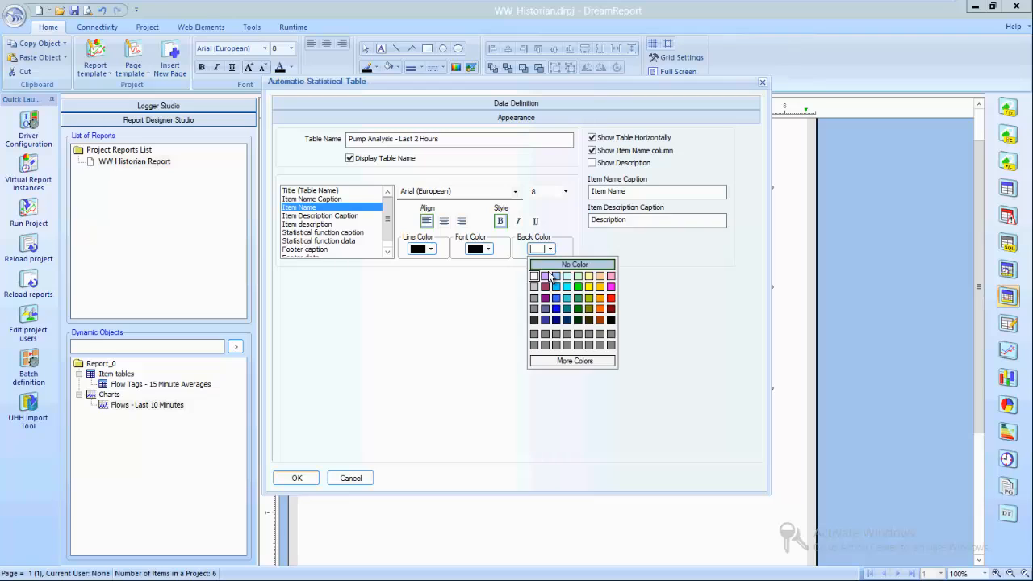
click(551, 276)
Format the Statistical function caption in bold with a light blue background and accept the table settings
click(335, 217)
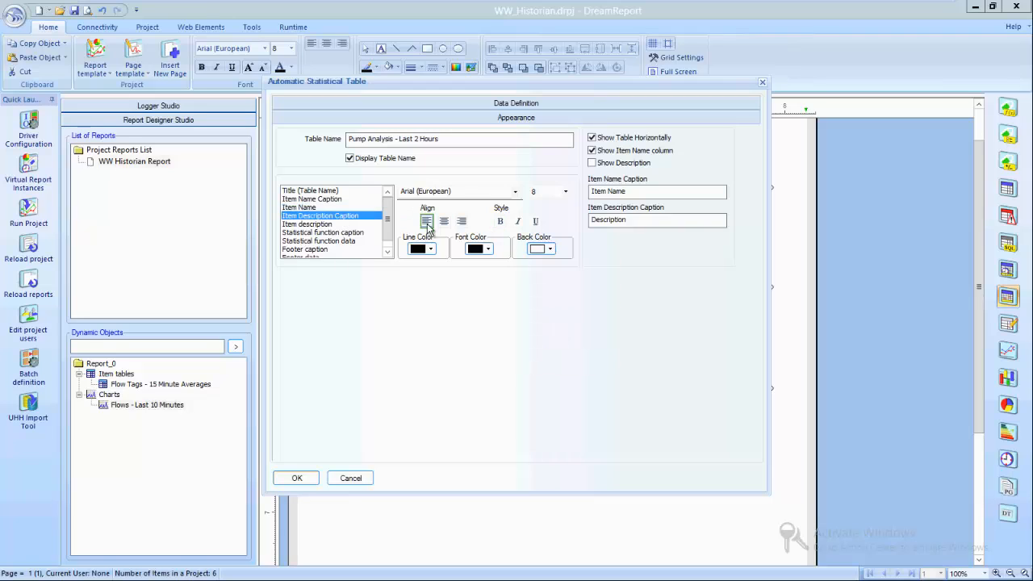
click(347, 232)
click(500, 221)
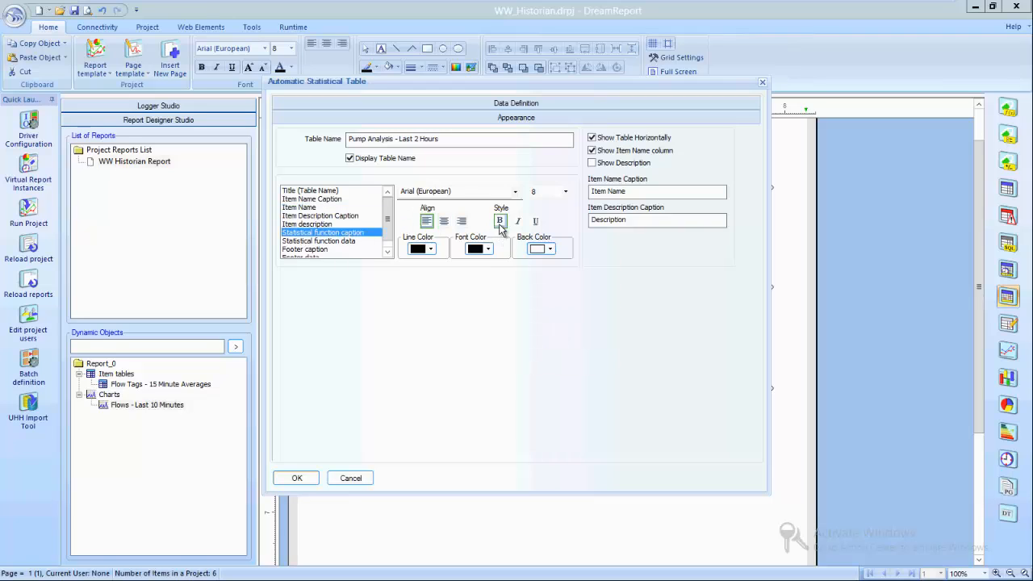
click(550, 248)
click(551, 276)
click(296, 480)
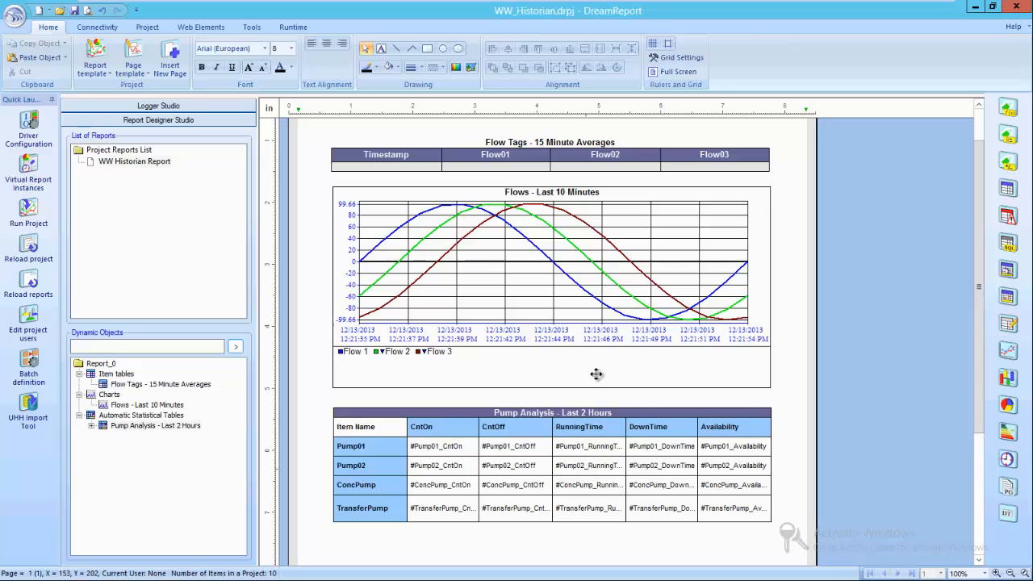
Insert a Report Name dynamic text above the flow averages table, lined up with the table's left edge
click(532, 332)
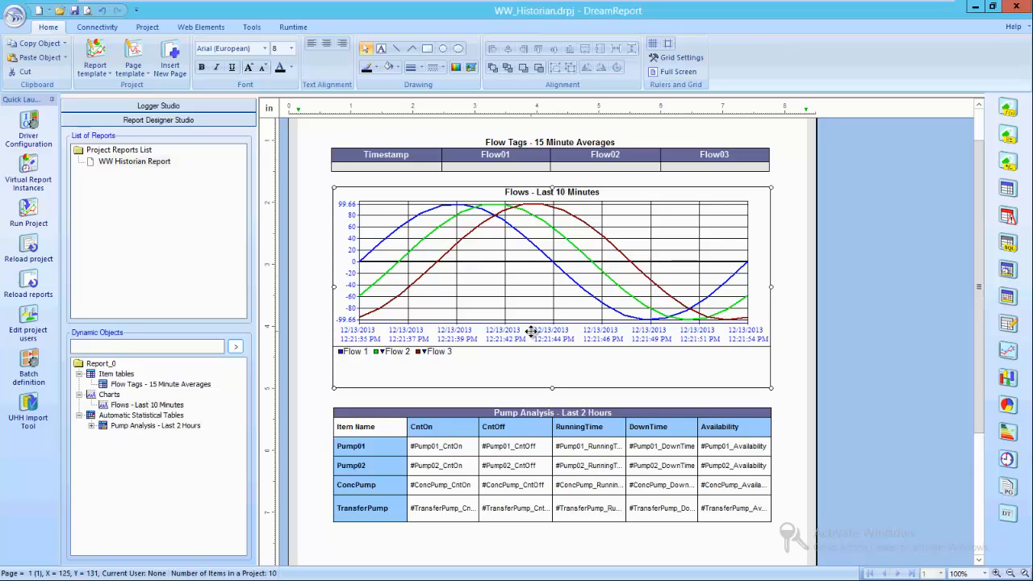
scroll(501, 326, up, 2)
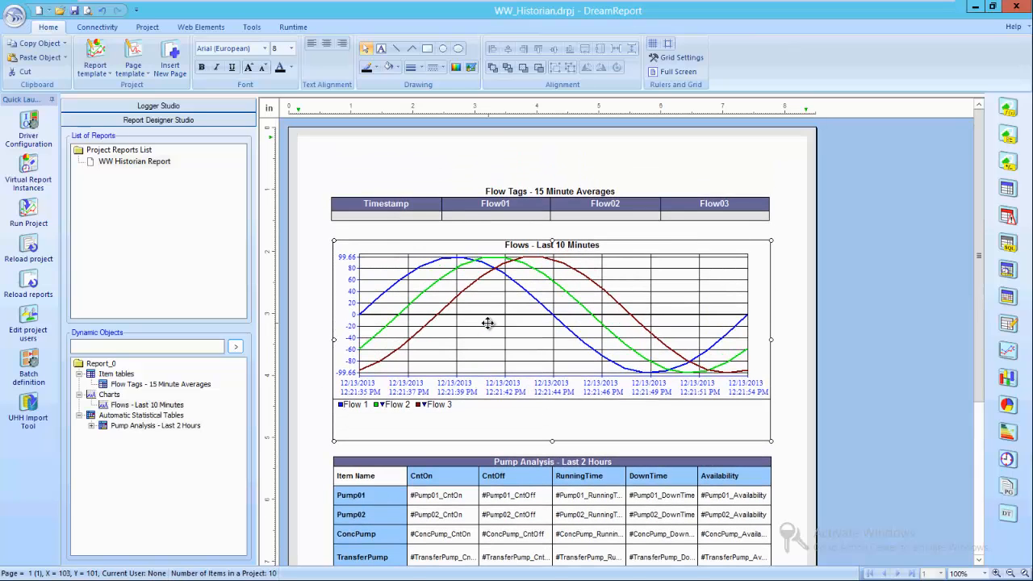
click(1008, 514)
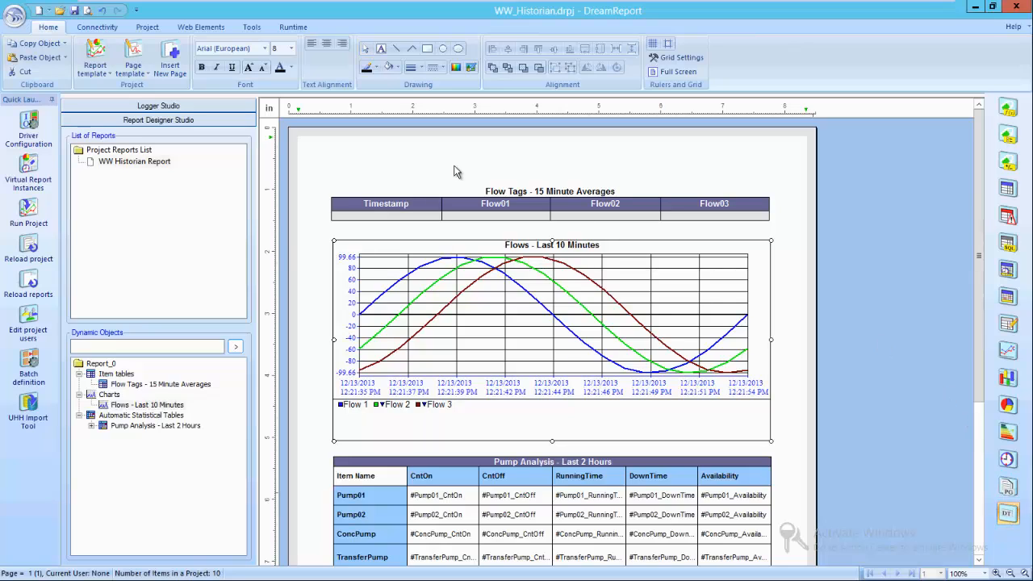
click(342, 159)
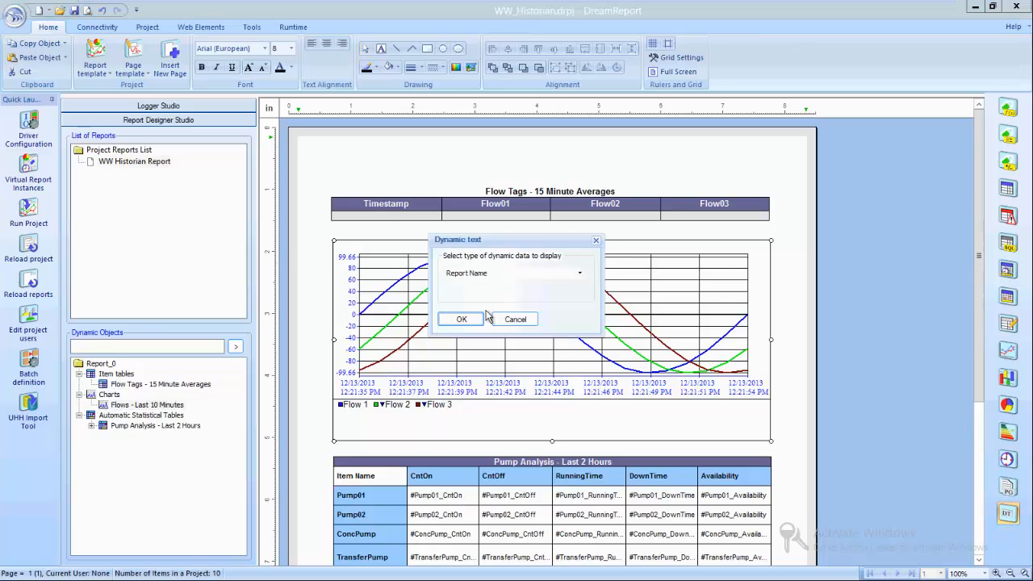
click(462, 319)
drag(386, 156, 349, 155)
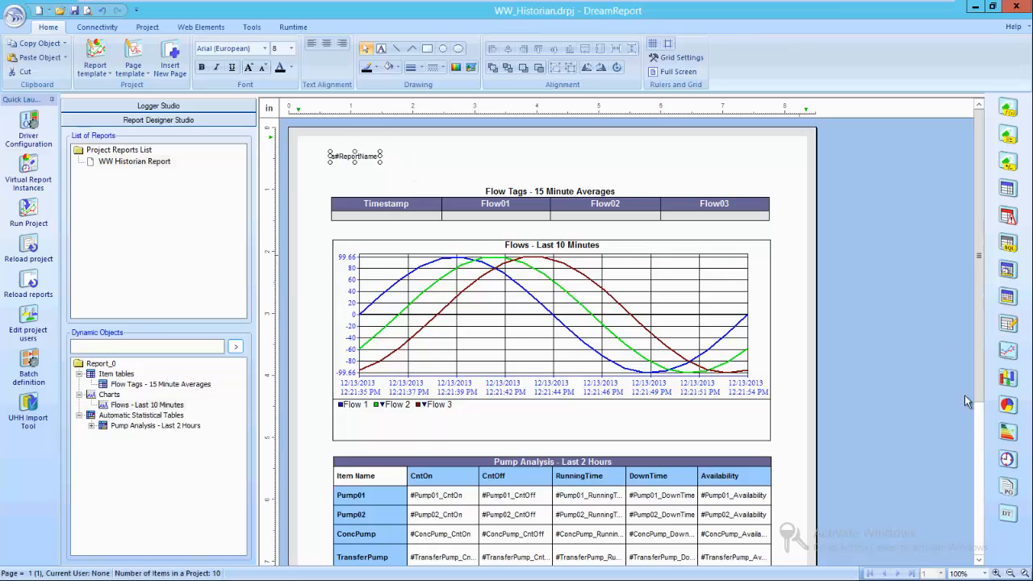
Insert a date/time object named rptTime at the page's upper right, showing the Report Generation Time
click(1007, 458)
mouse_move(676, 148)
mouse_down()
mouse_move(776, 160)
mouse_move(769, 174)
mouse_up()
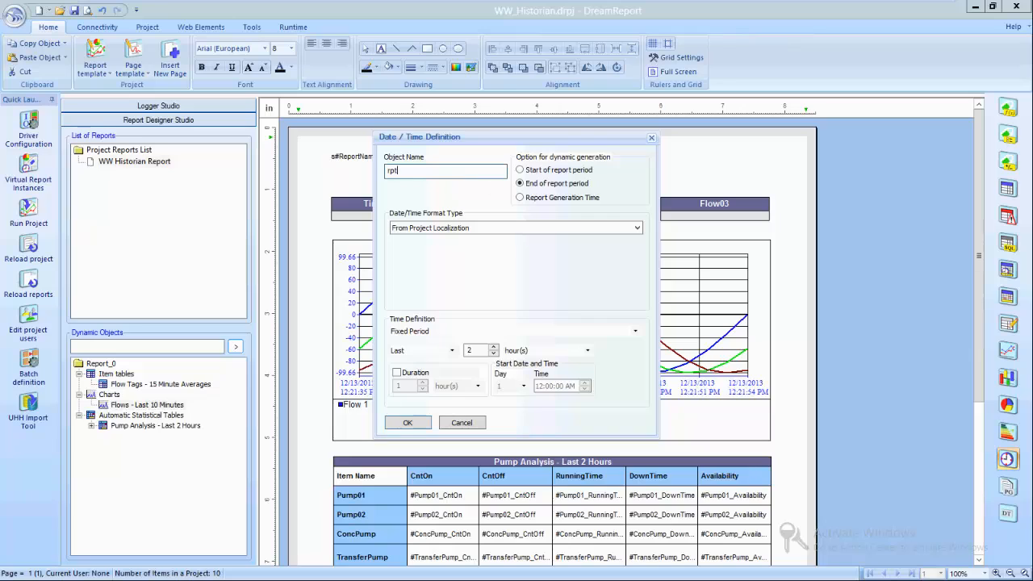
click(534, 198)
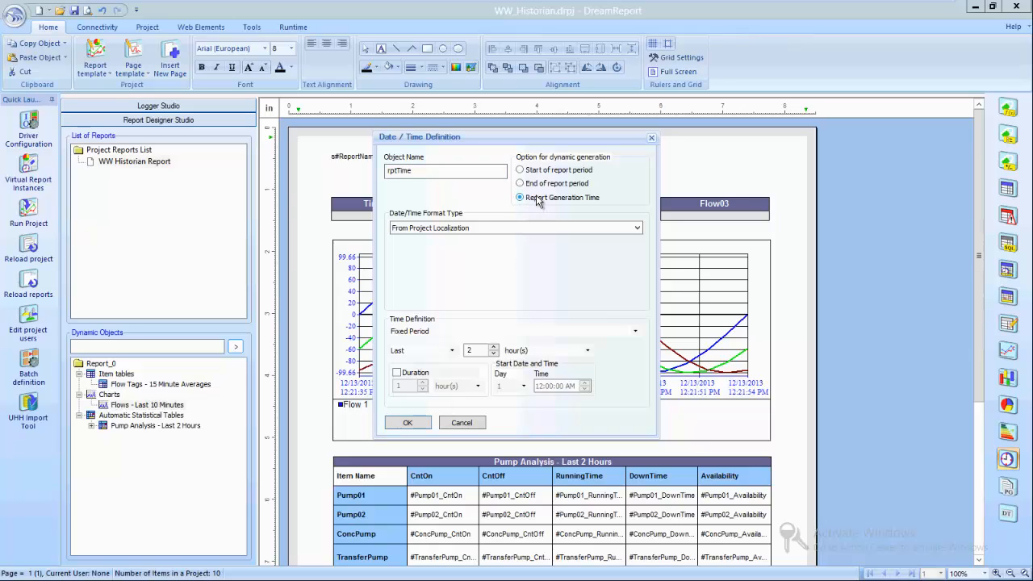
click(410, 424)
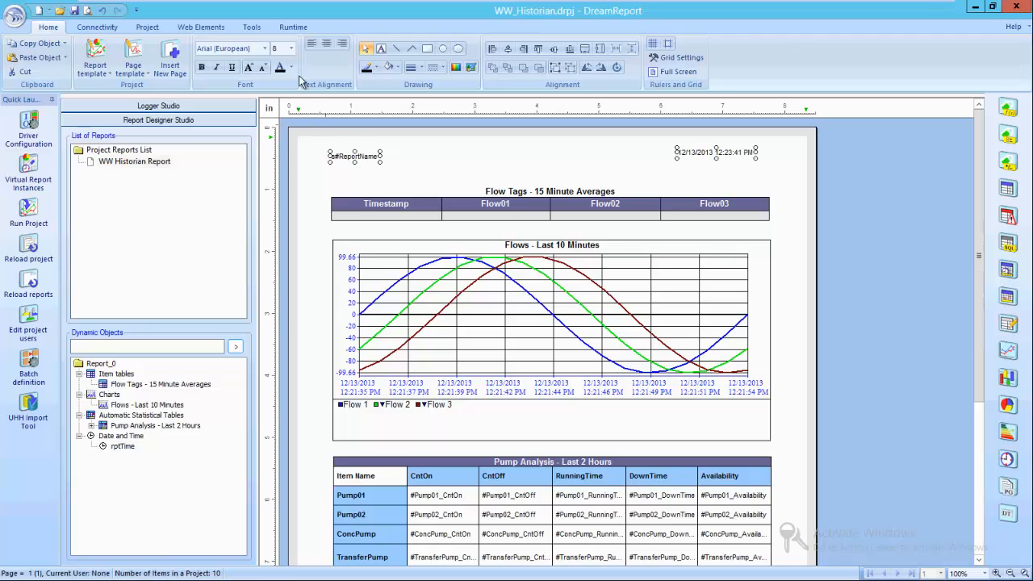
Format the report name and date/time as 16-point bold text and shift the date/time left to fit on the page
click(292, 49)
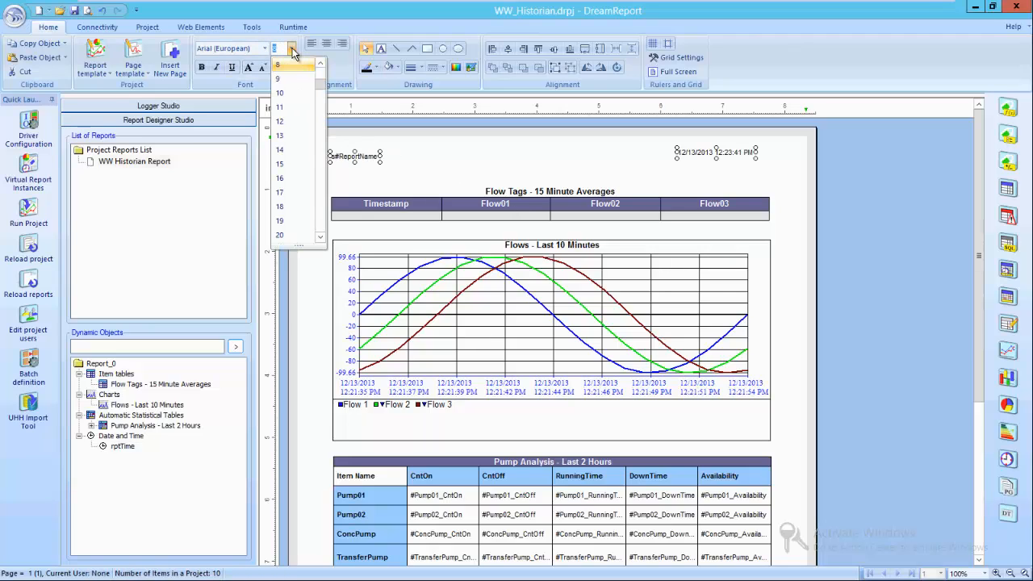
click(283, 178)
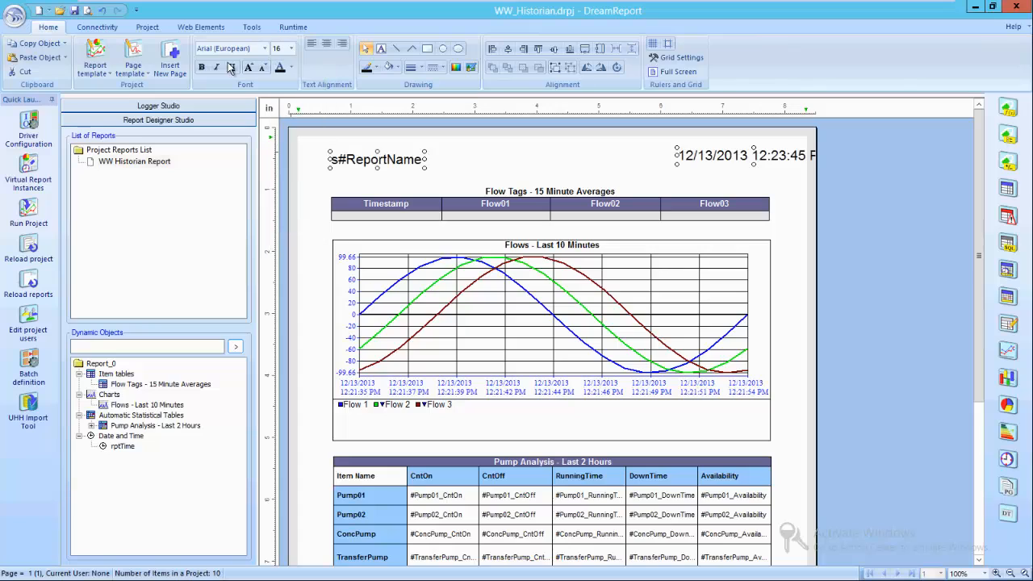
click(684, 158)
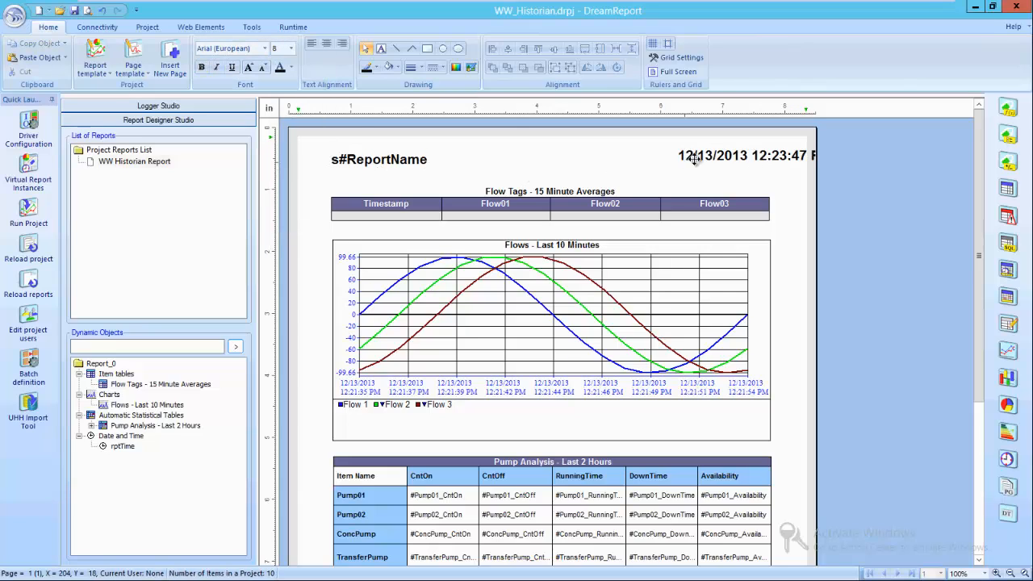
drag(708, 158, 661, 160)
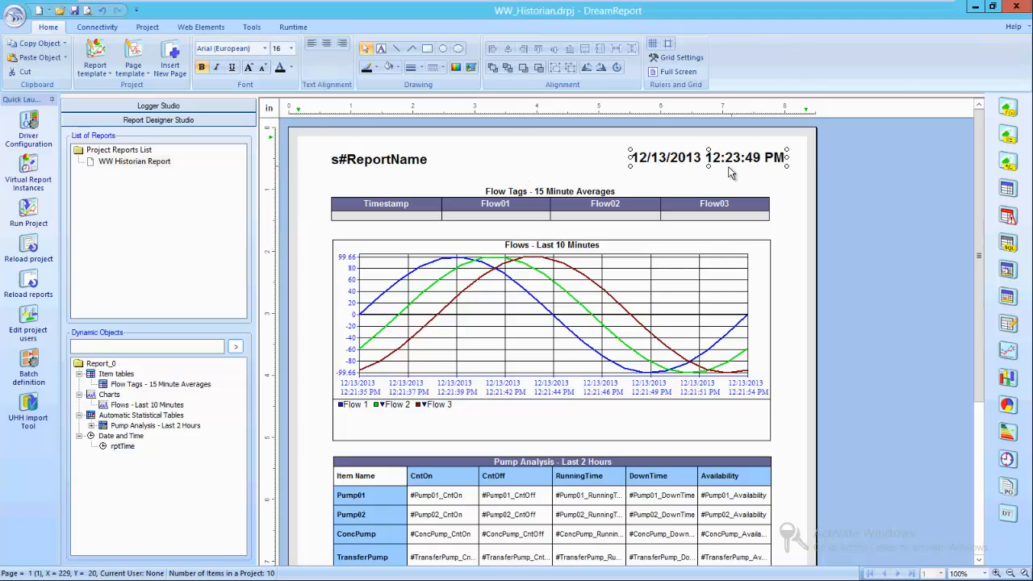
Align the bottom edges of the report name and date/time, and right-align the date/time text
ctrl+click(414, 162)
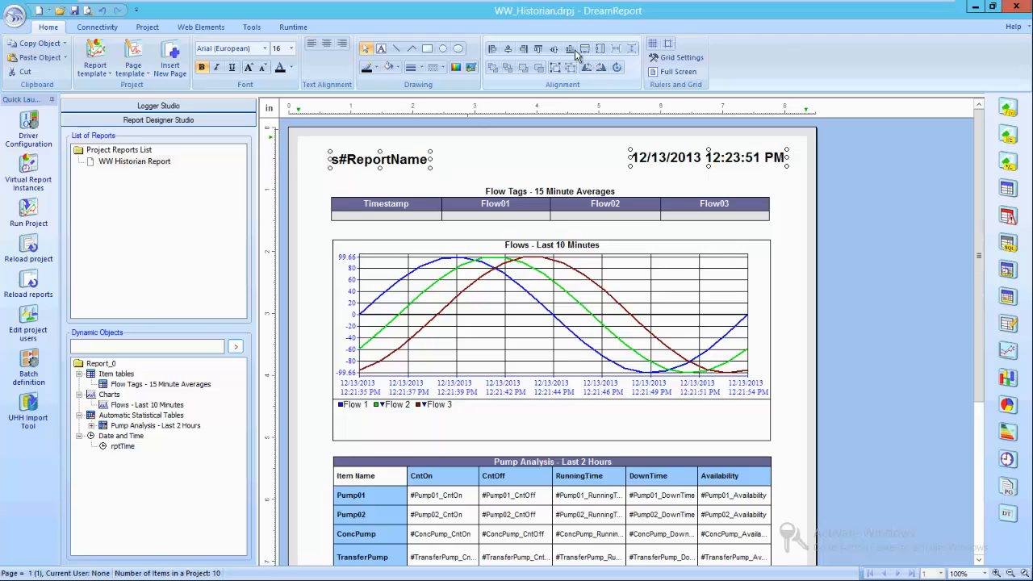
click(569, 52)
click(625, 145)
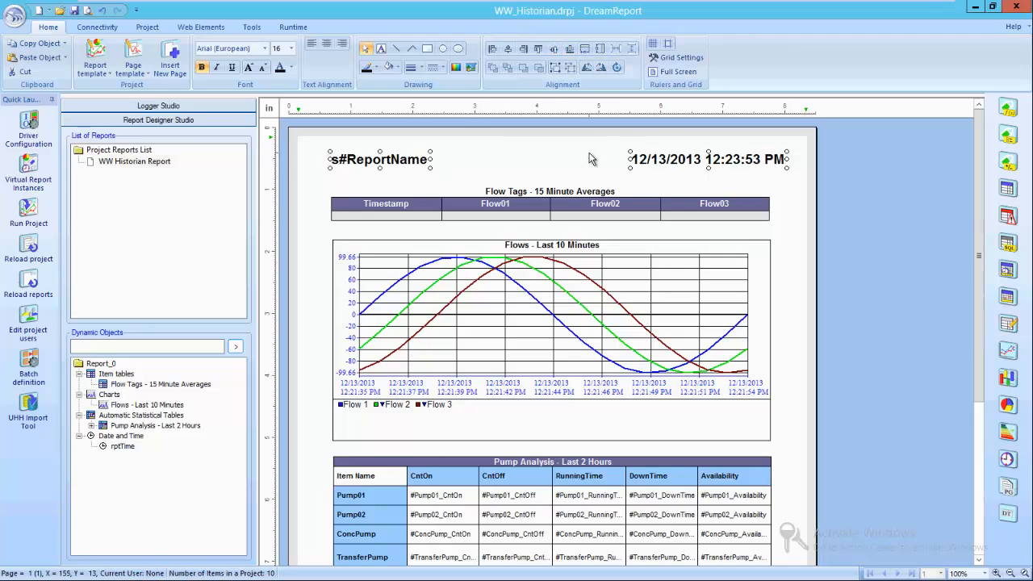
click(646, 158)
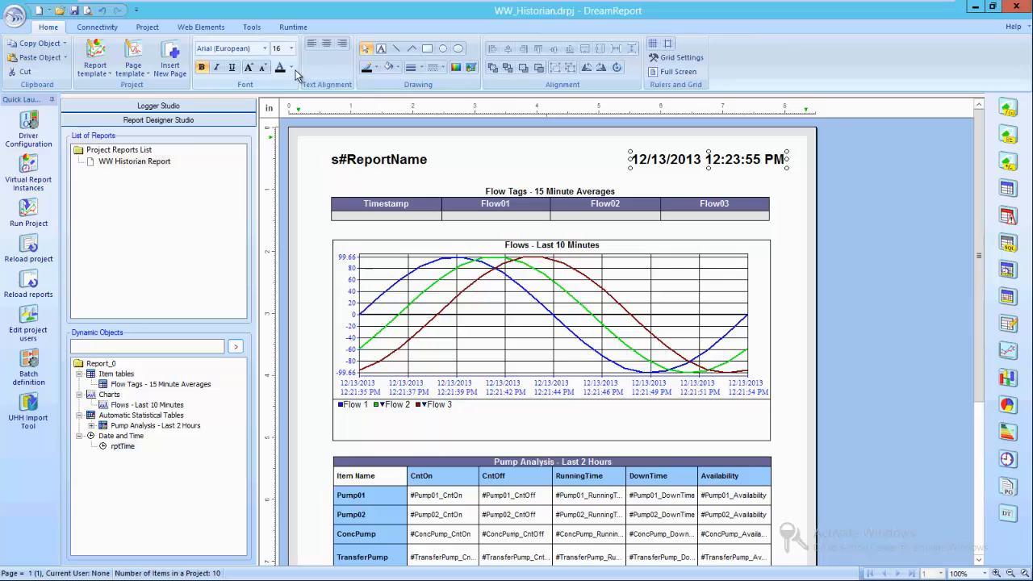
click(345, 46)
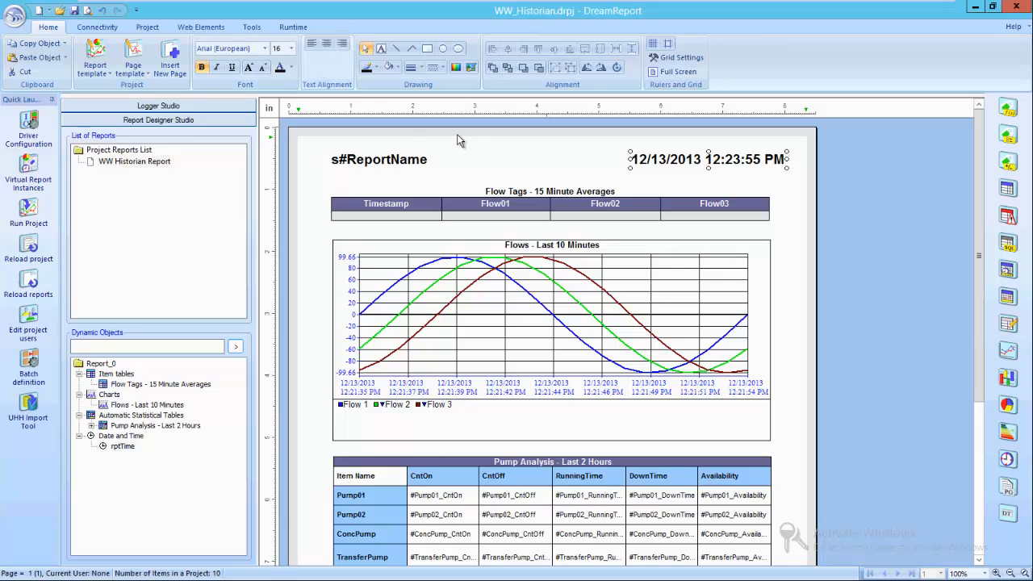
Switch the report background to a picture and browse to the Report Backgrounds folder in ClipArt
click(455, 68)
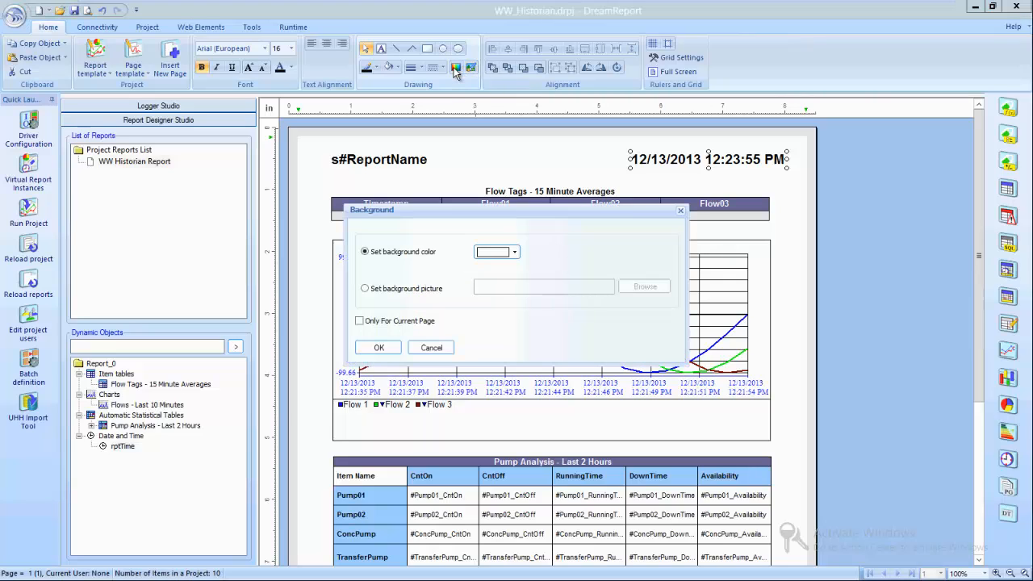
click(420, 288)
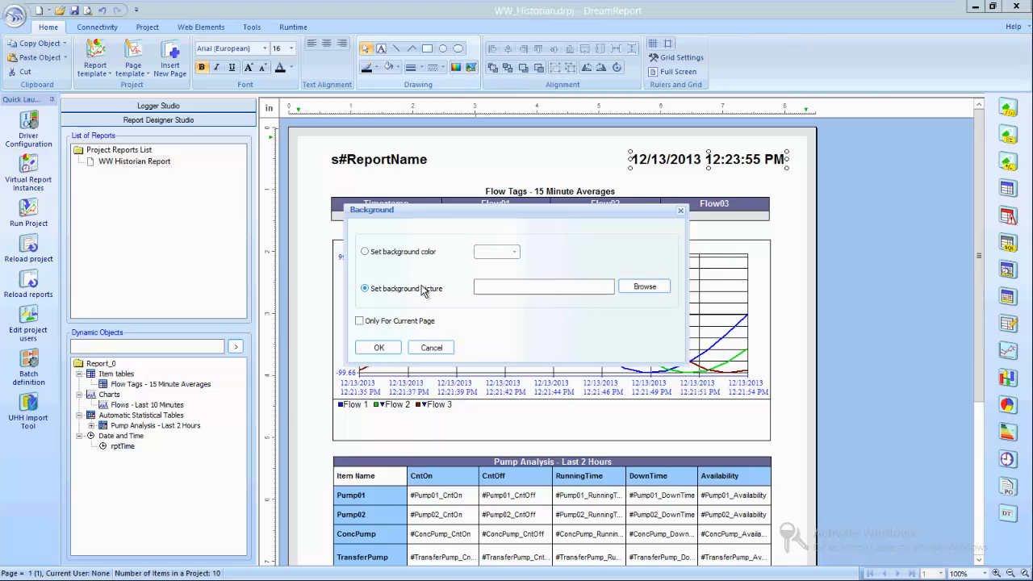
click(645, 287)
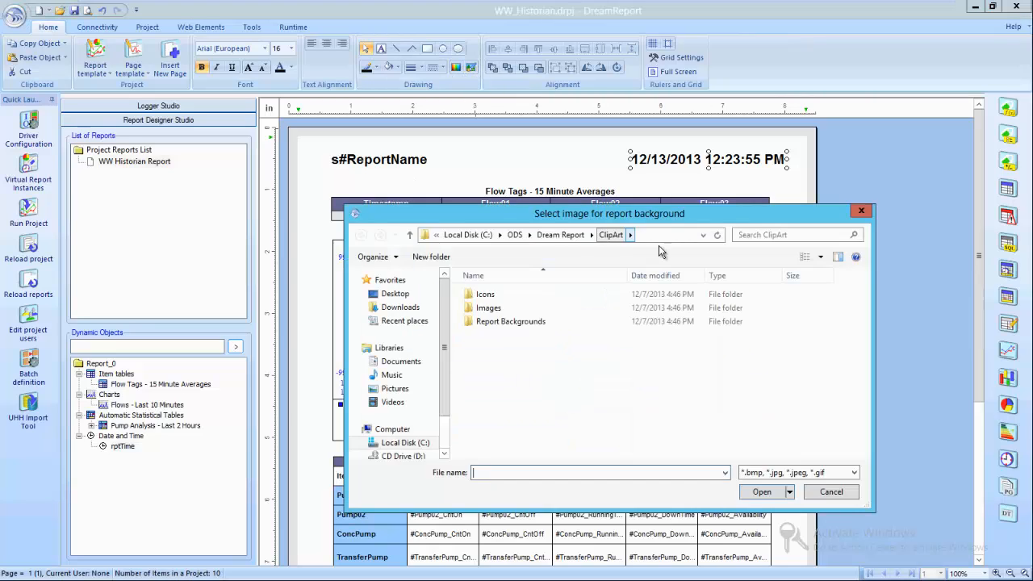
click(498, 321)
double_click(498, 321)
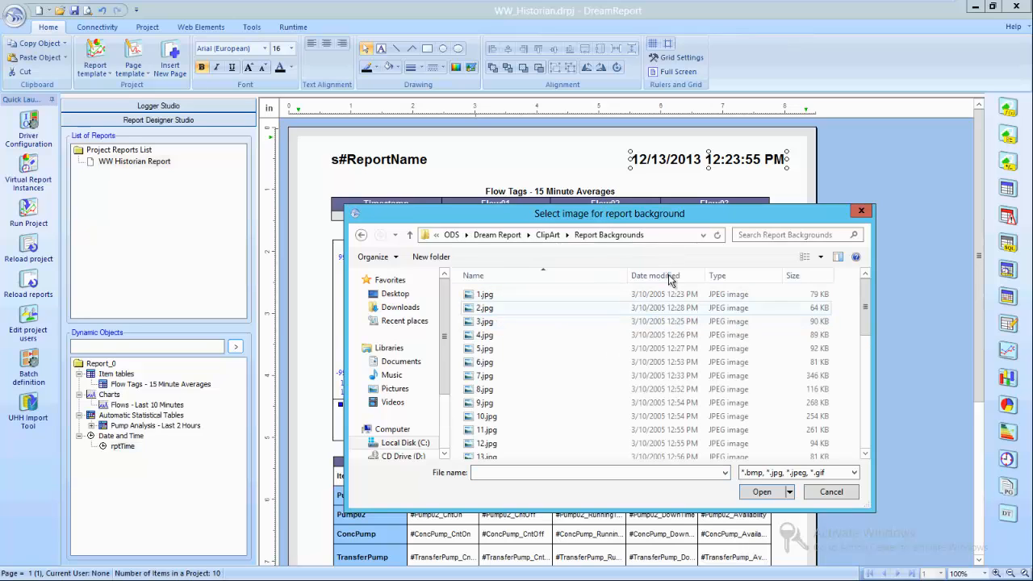
Display the background image files as large icons
click(704, 235)
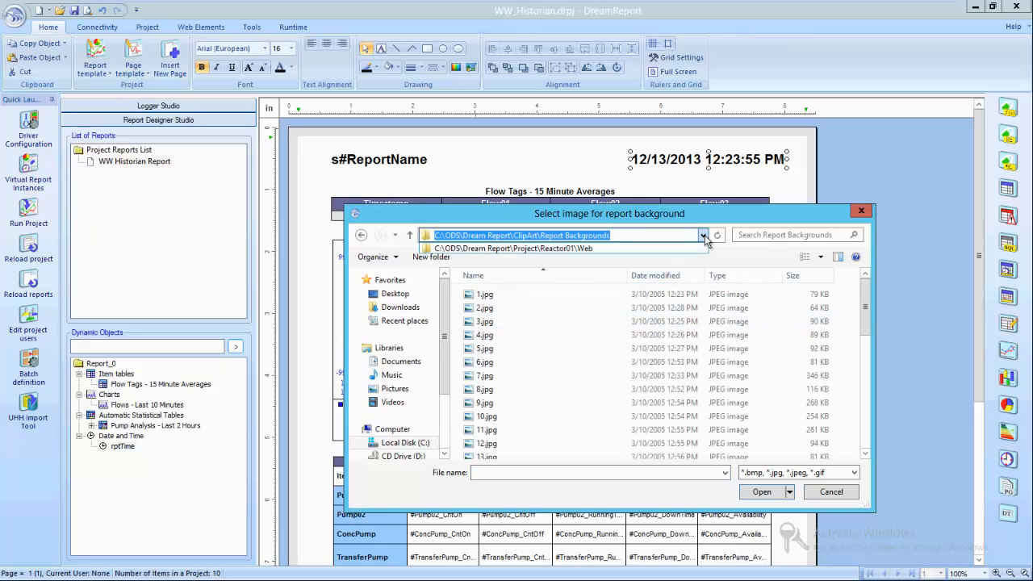
click(704, 237)
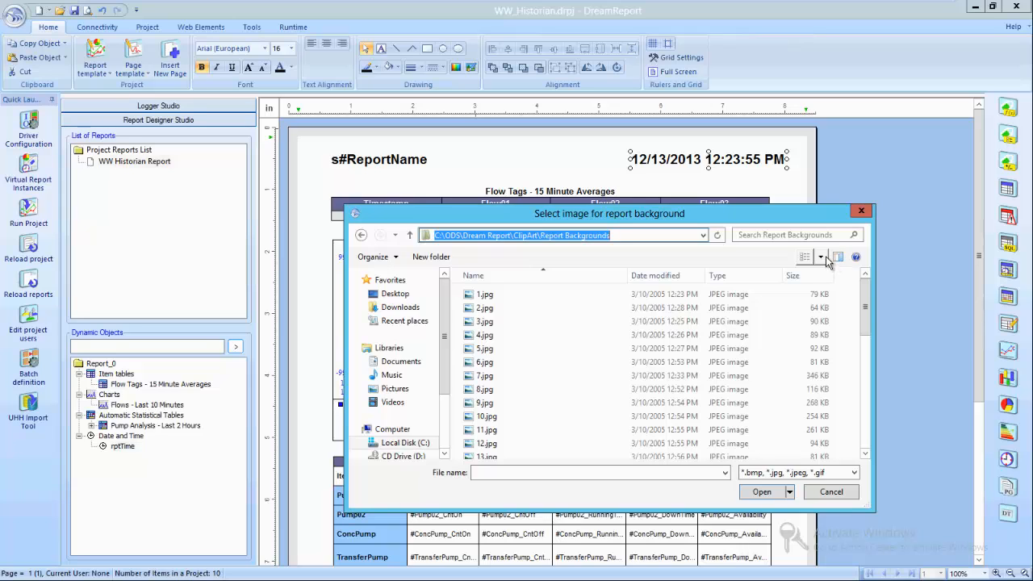
click(822, 257)
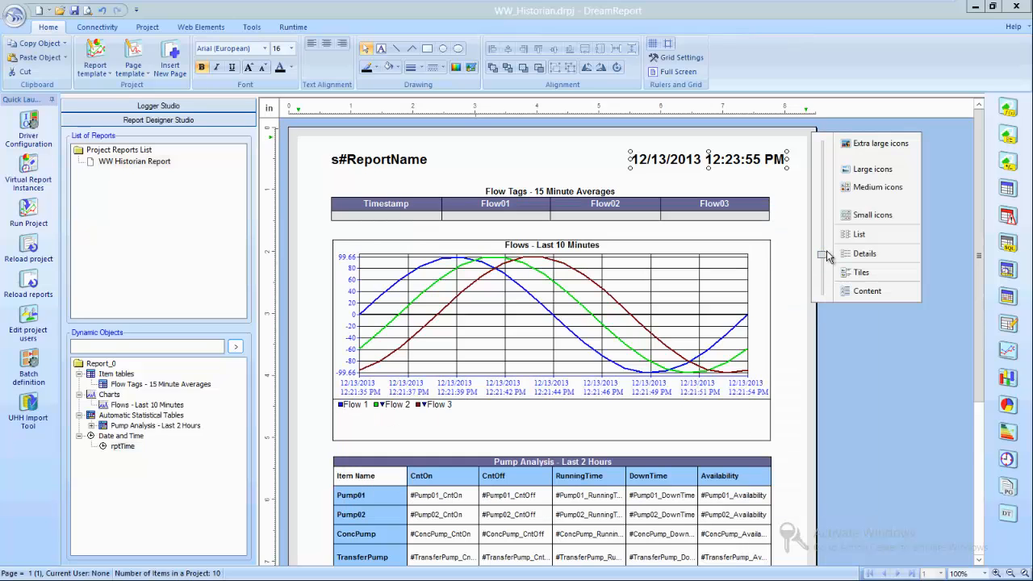
click(870, 168)
Set 19.jpg as the report's background picture and check it behind the page's tables and chart
drag(862, 310, 871, 347)
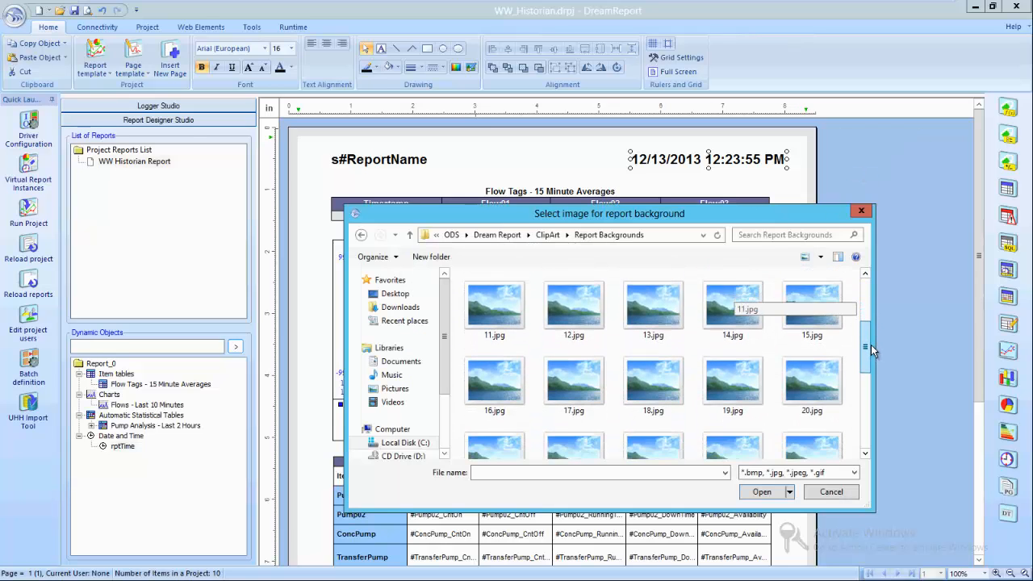
double_click(722, 381)
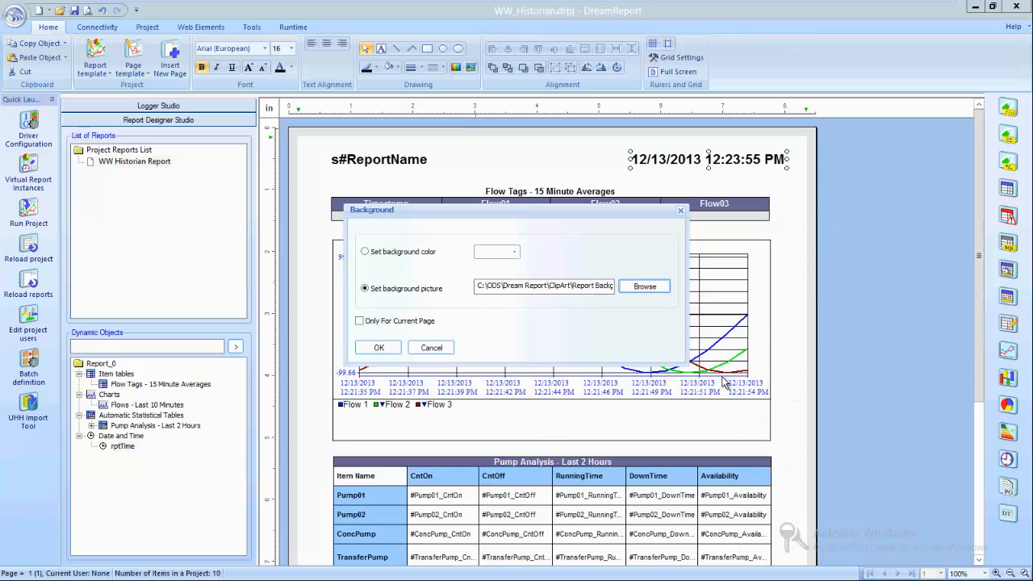
click(376, 349)
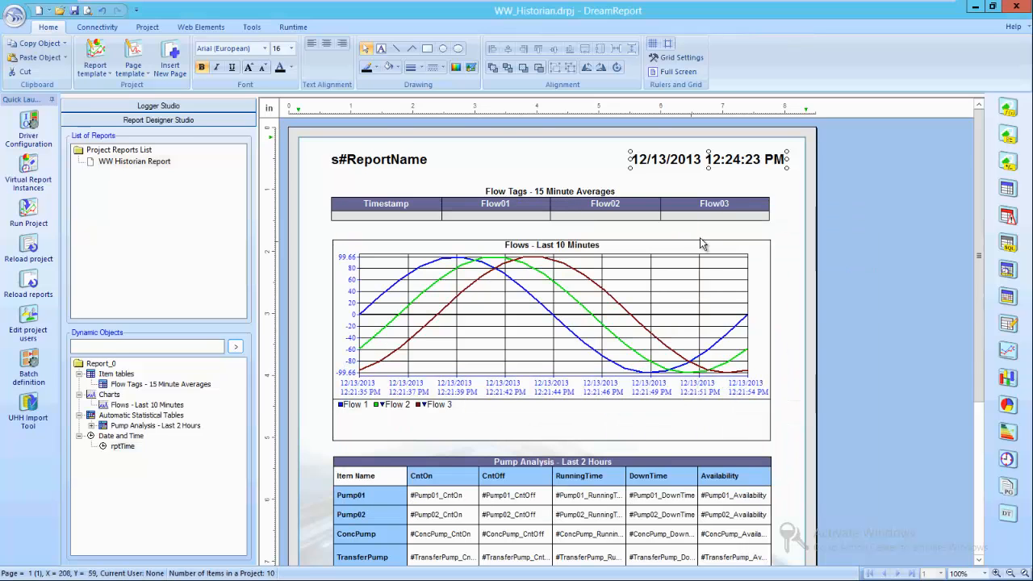
scroll(699, 239, down, 5)
scroll(692, 230, up, 1)
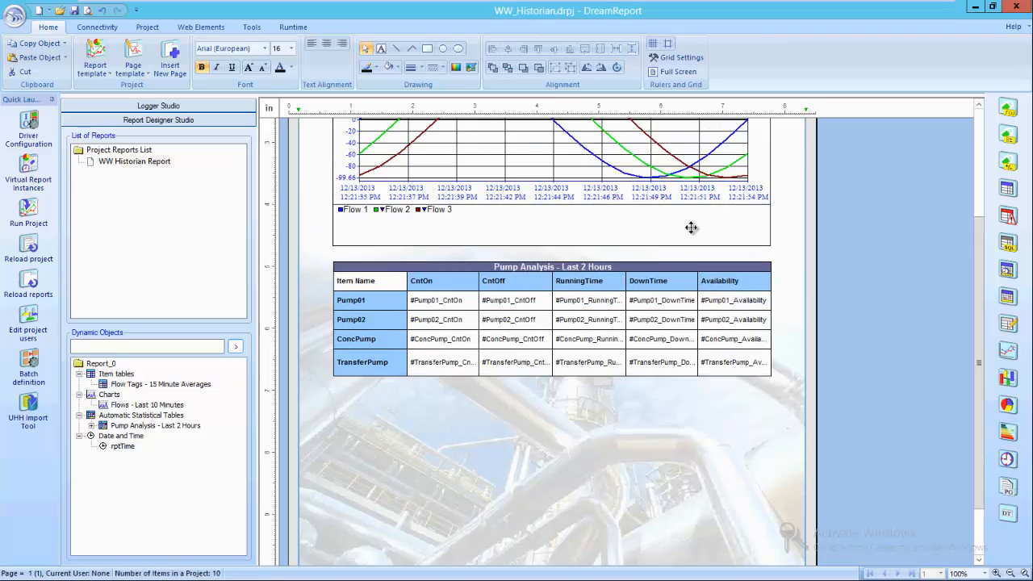
scroll(690, 226, up, 3)
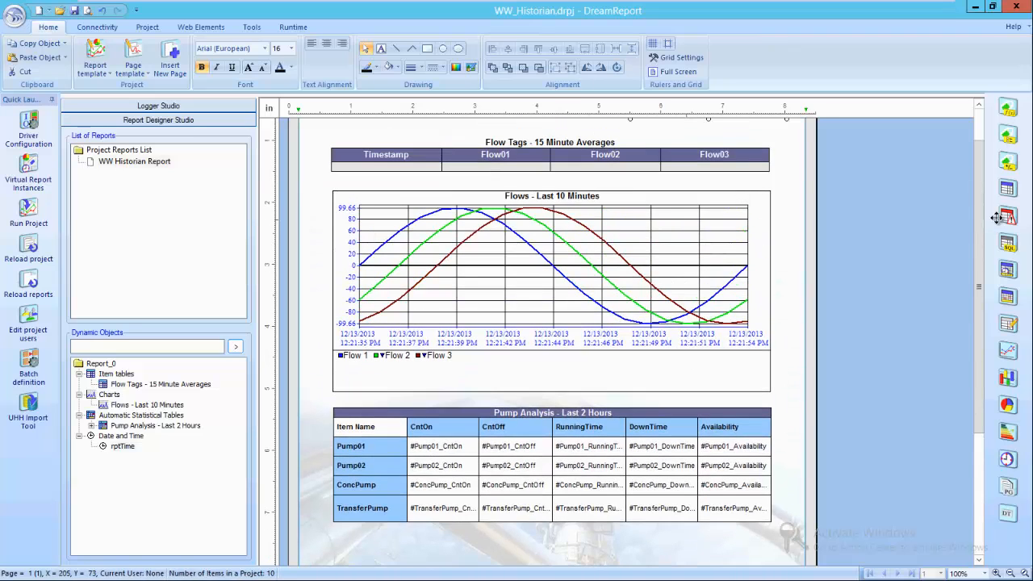
drag(996, 225, 989, 176)
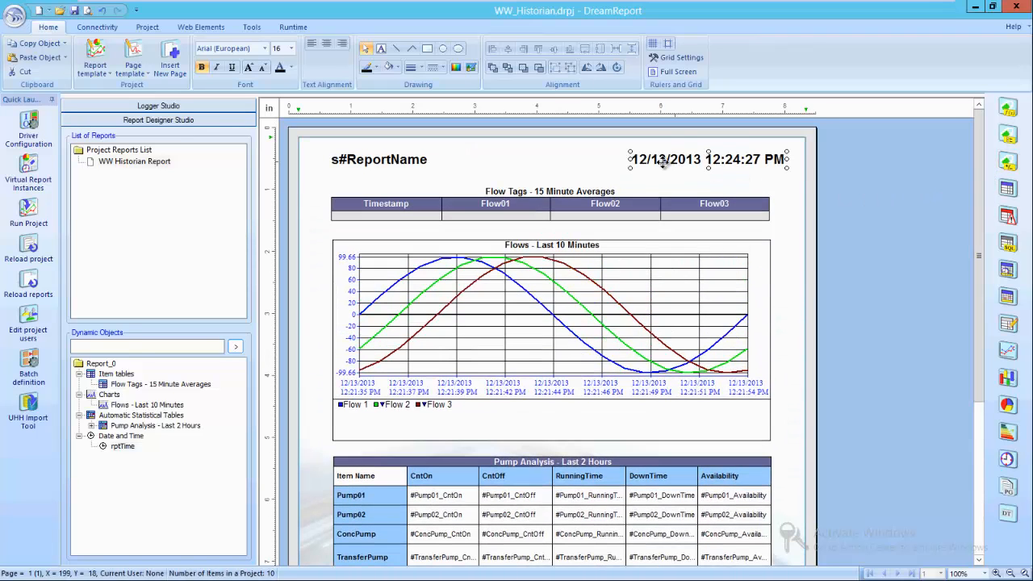
Run the project with its changes saved, and generate the WW Historian Report from the available reports
click(33, 214)
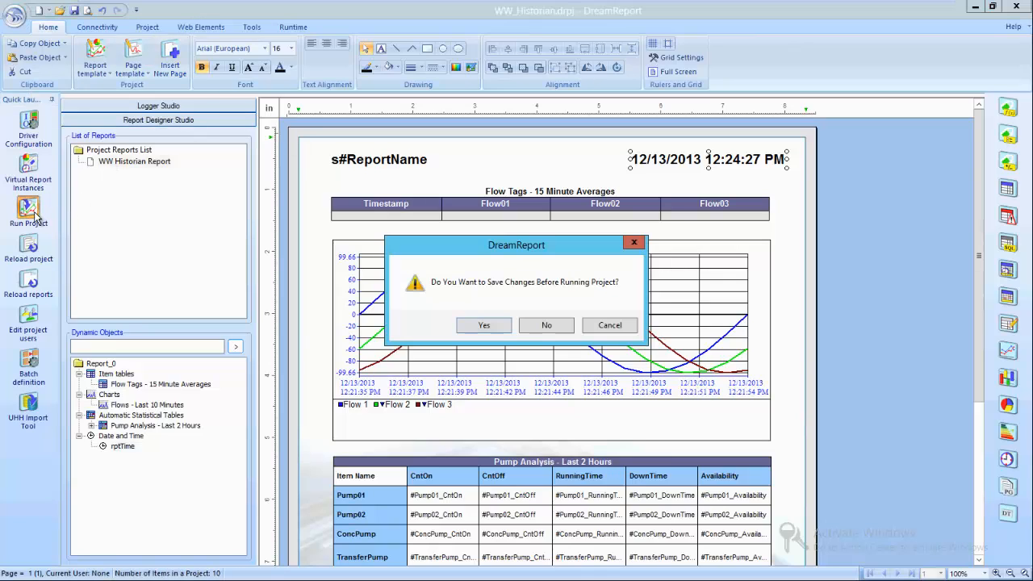
click(485, 326)
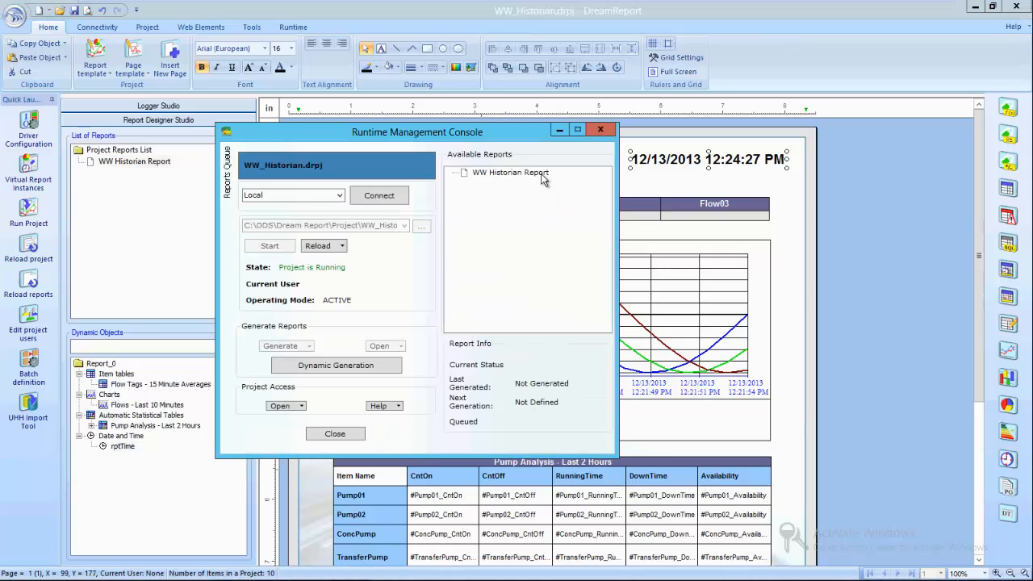
click(541, 174)
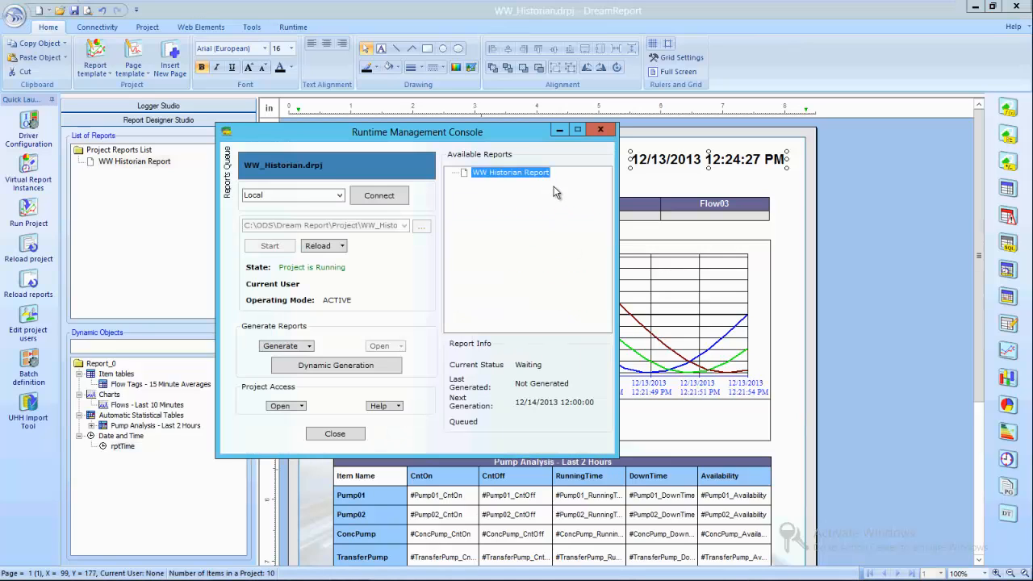
click(284, 347)
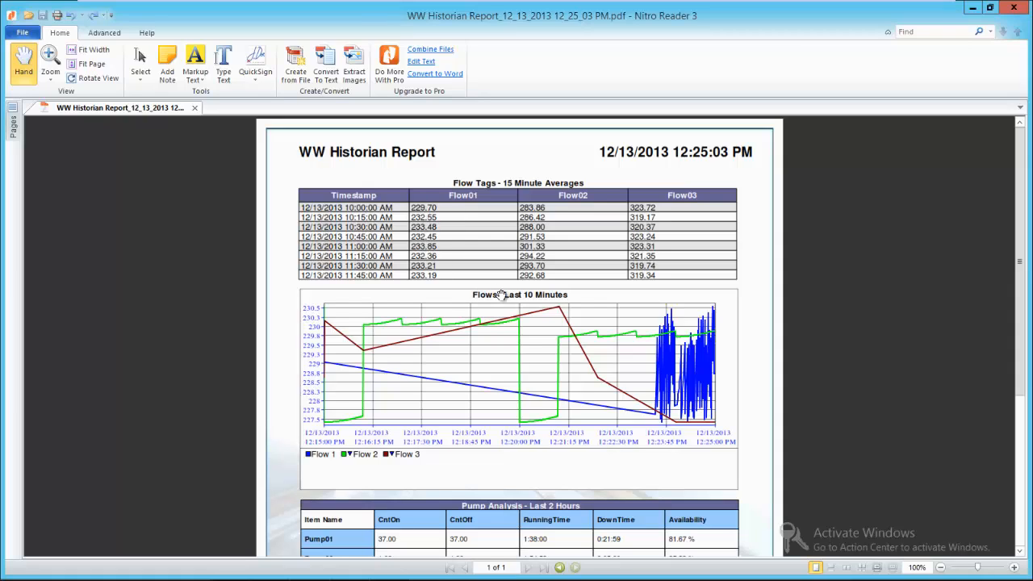
Review the flow table, flow chart, pump analysis and background in the generated PDF, and close it
scroll(517, 250, down, 1)
scroll(517, 251, down, 5)
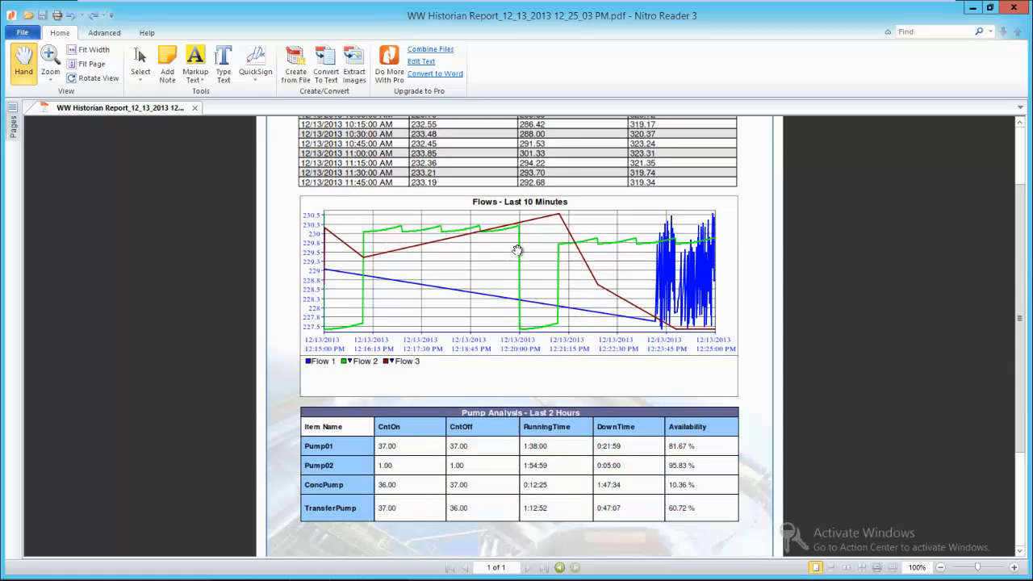
scroll(518, 250, down, 2)
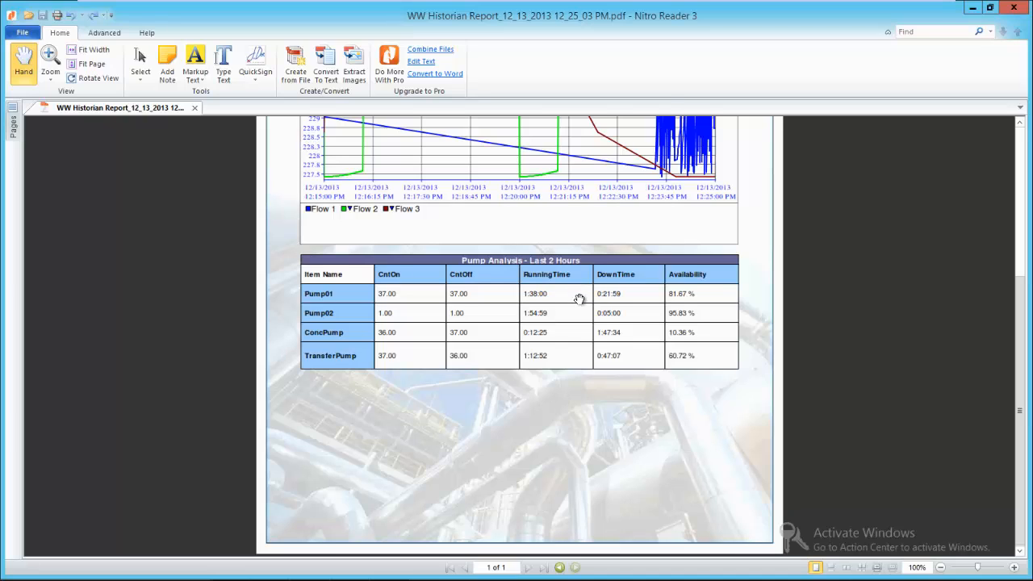
scroll(579, 298, up, 2)
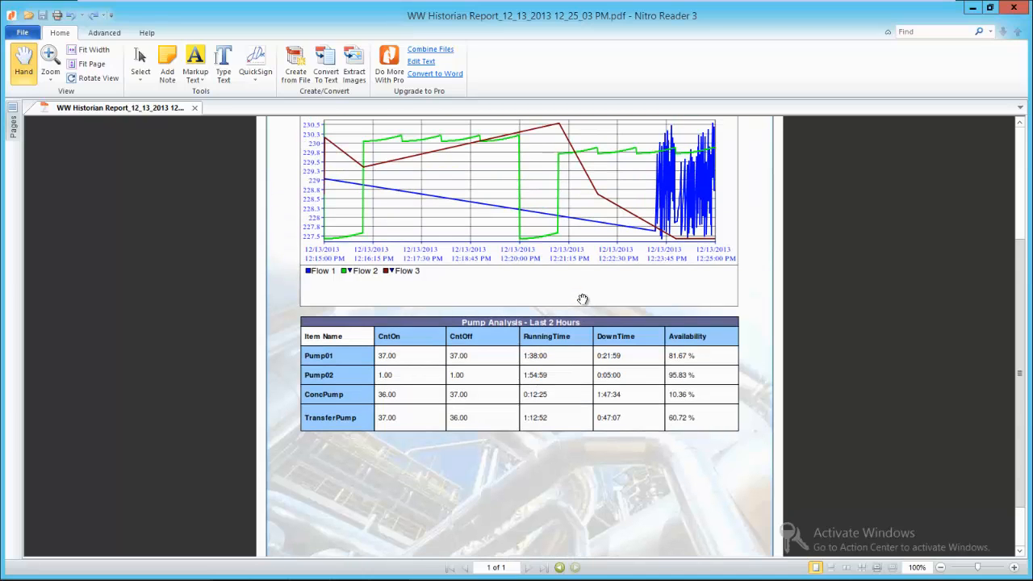
click(1021, 11)
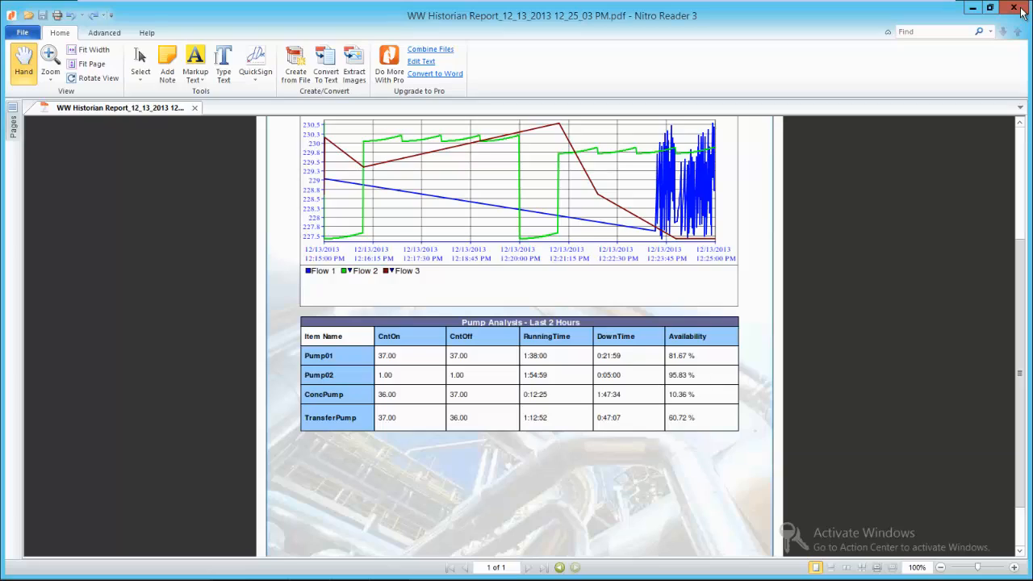